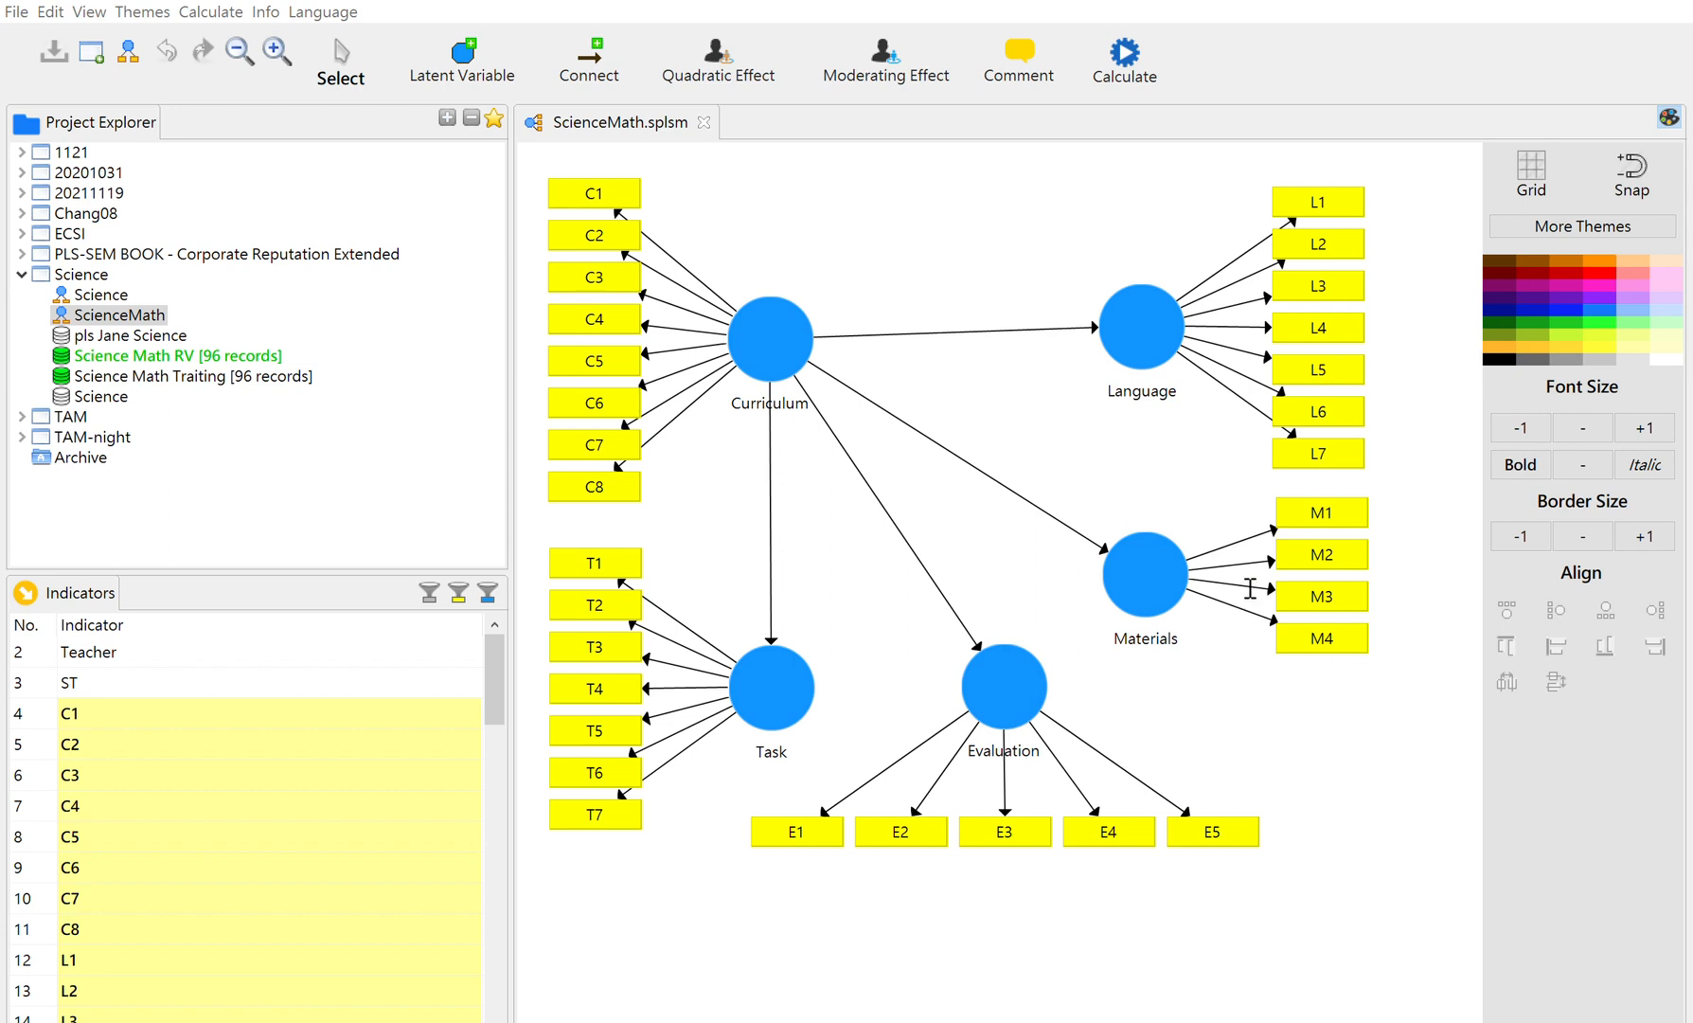
# - Calculate the ScienceMath model with the PLS Algorithm, followed by a Bootstrapping run
pyautogui.click(1447, 701)
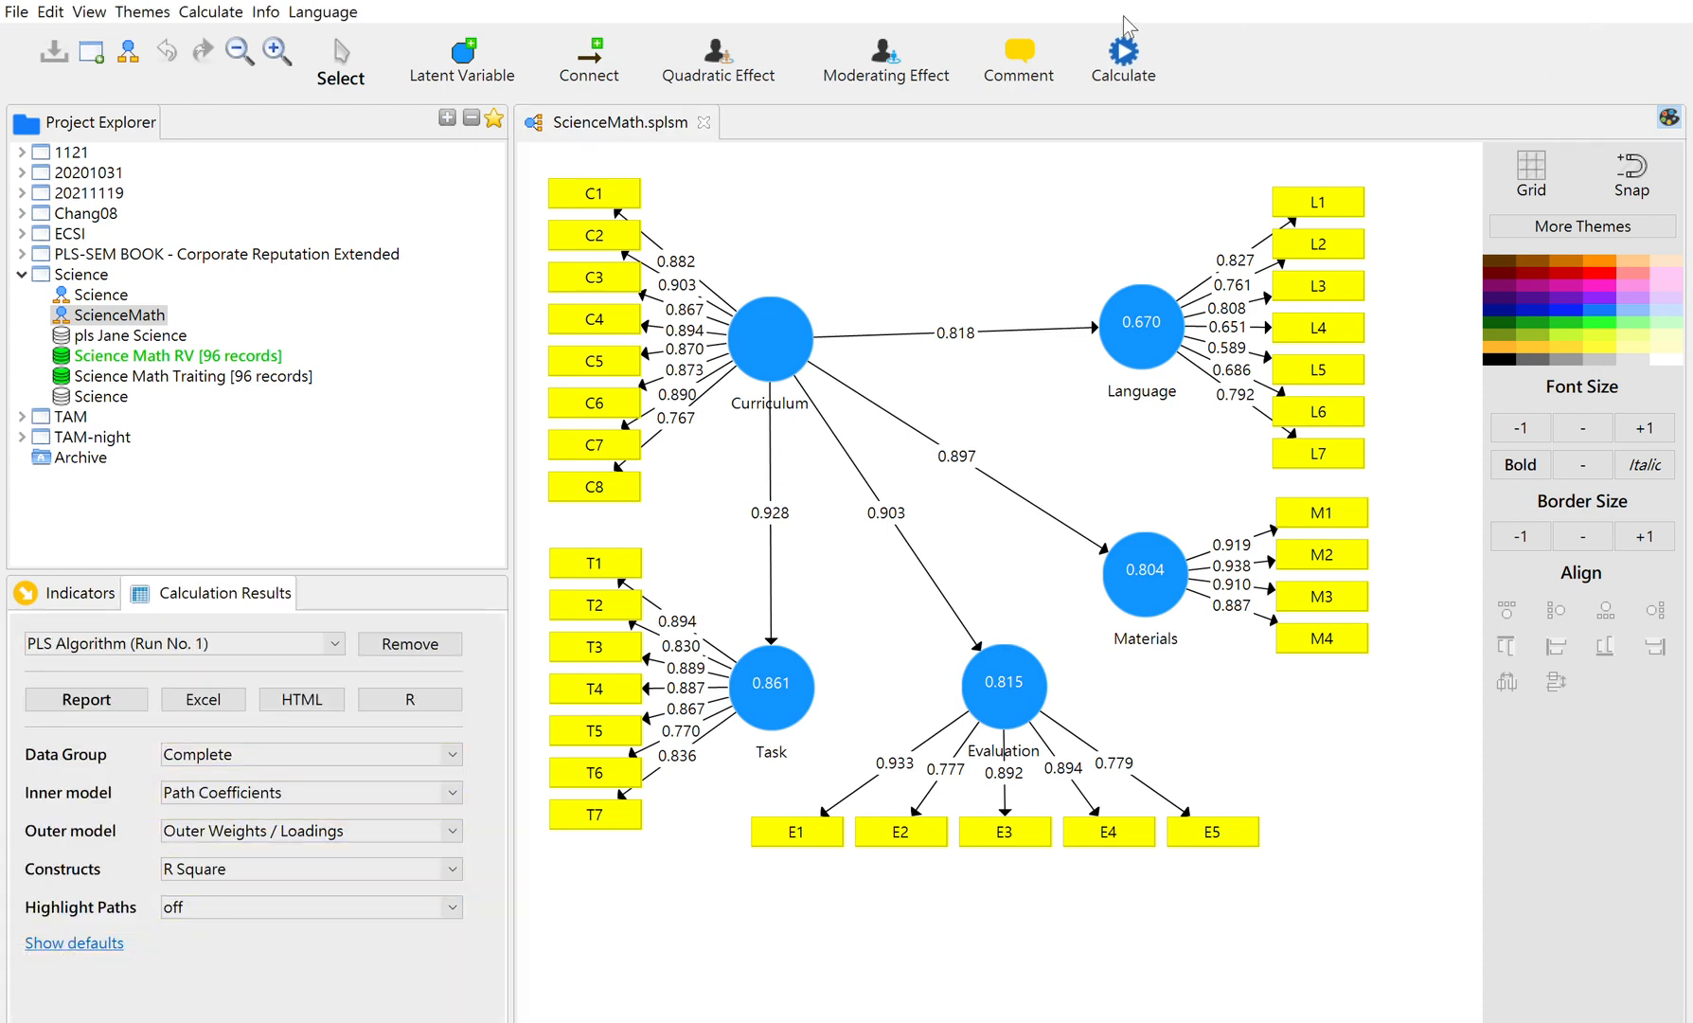
pyautogui.click(1166, 54)
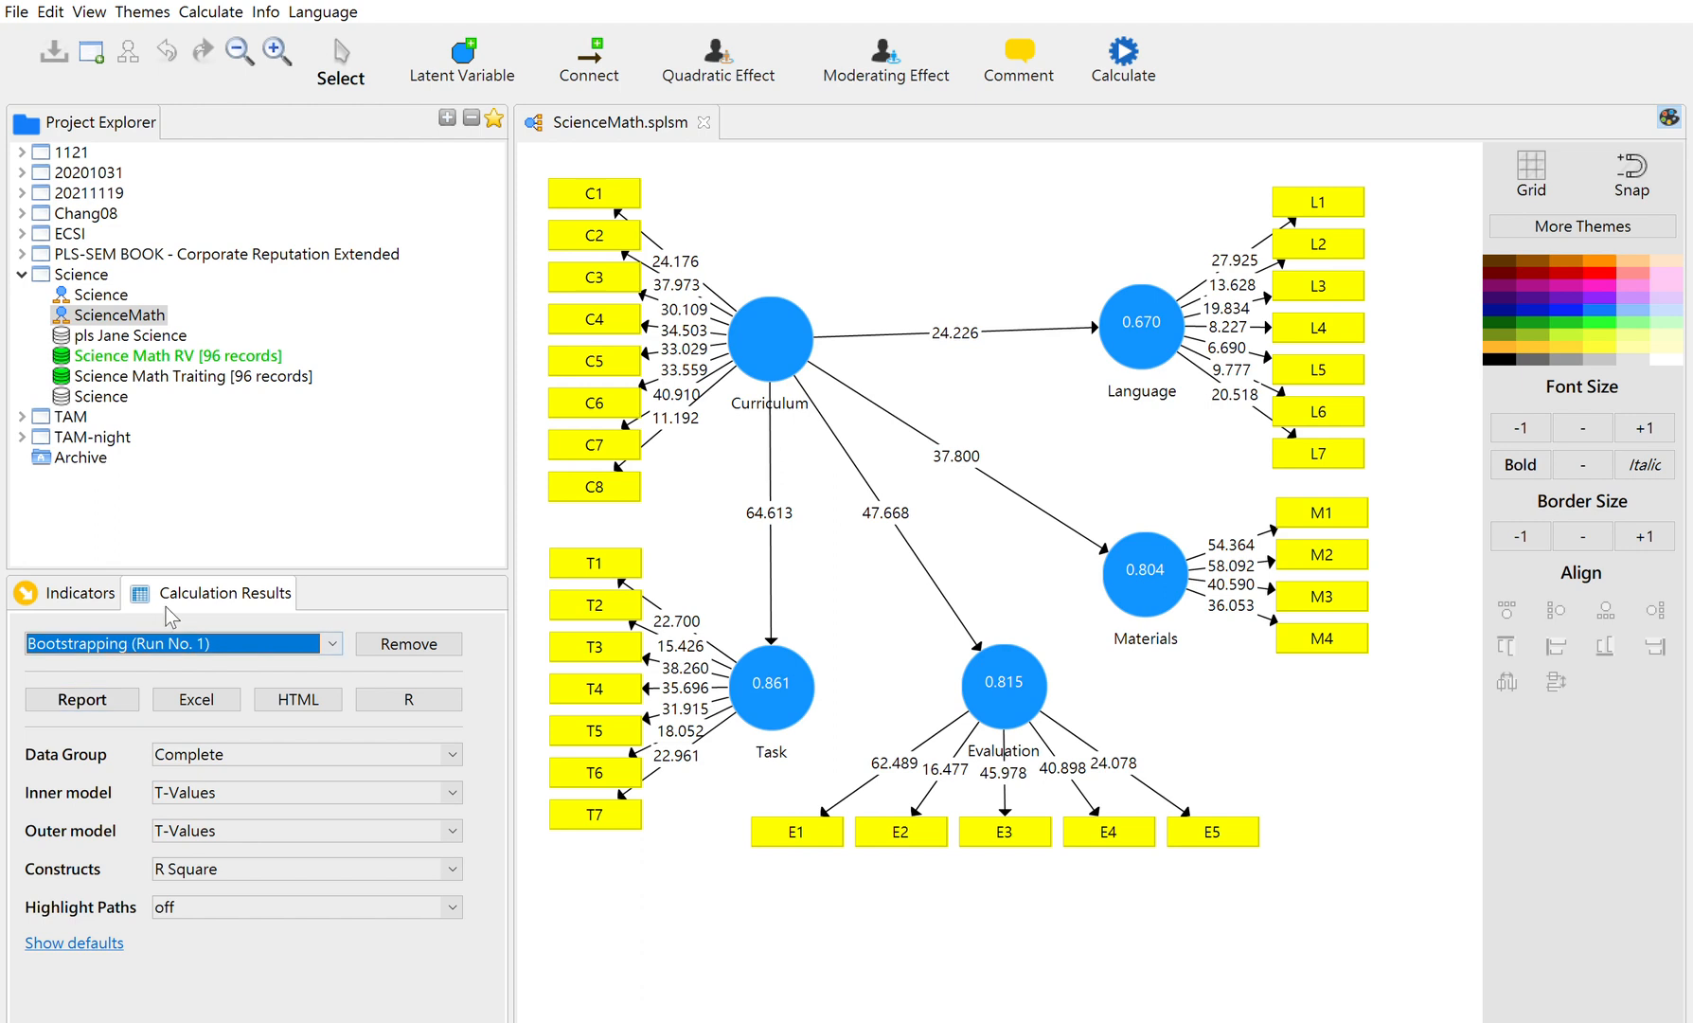
# - Open the PLS Algorithm (Run No. 1) report and review the outer loadings of all indicators
pyautogui.click(165, 636)
pyautogui.press('Up')
pyautogui.click(85, 697)
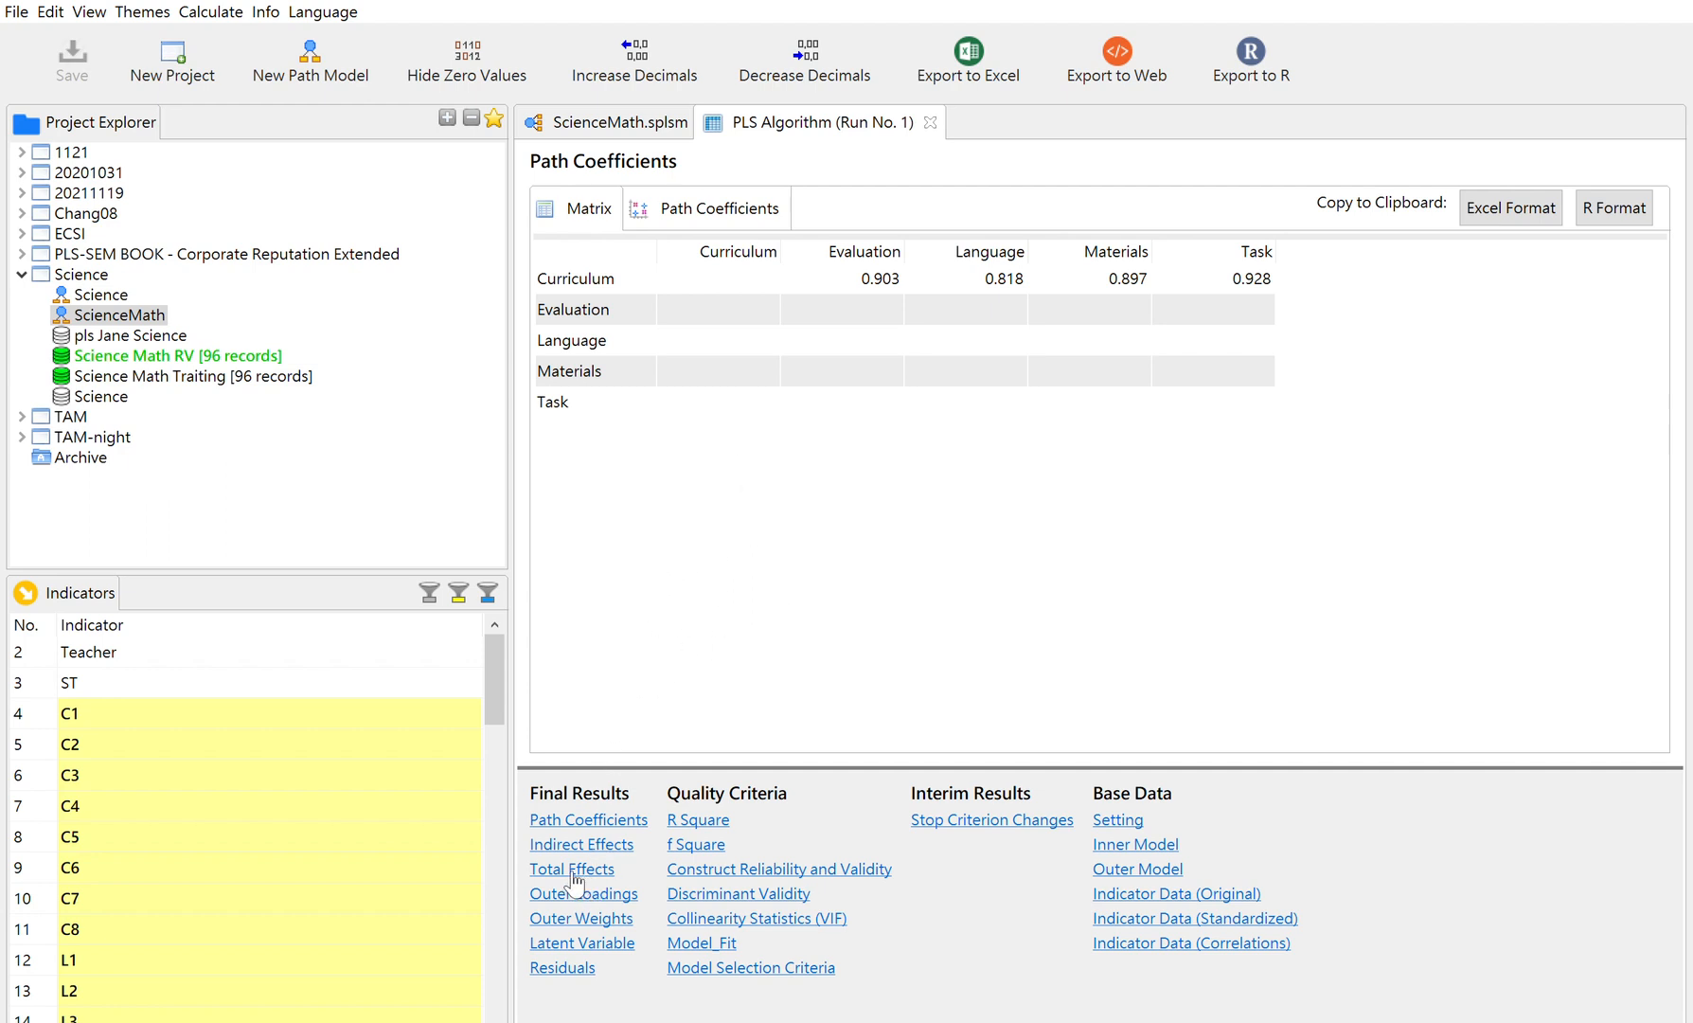
pyautogui.click(618, 887)
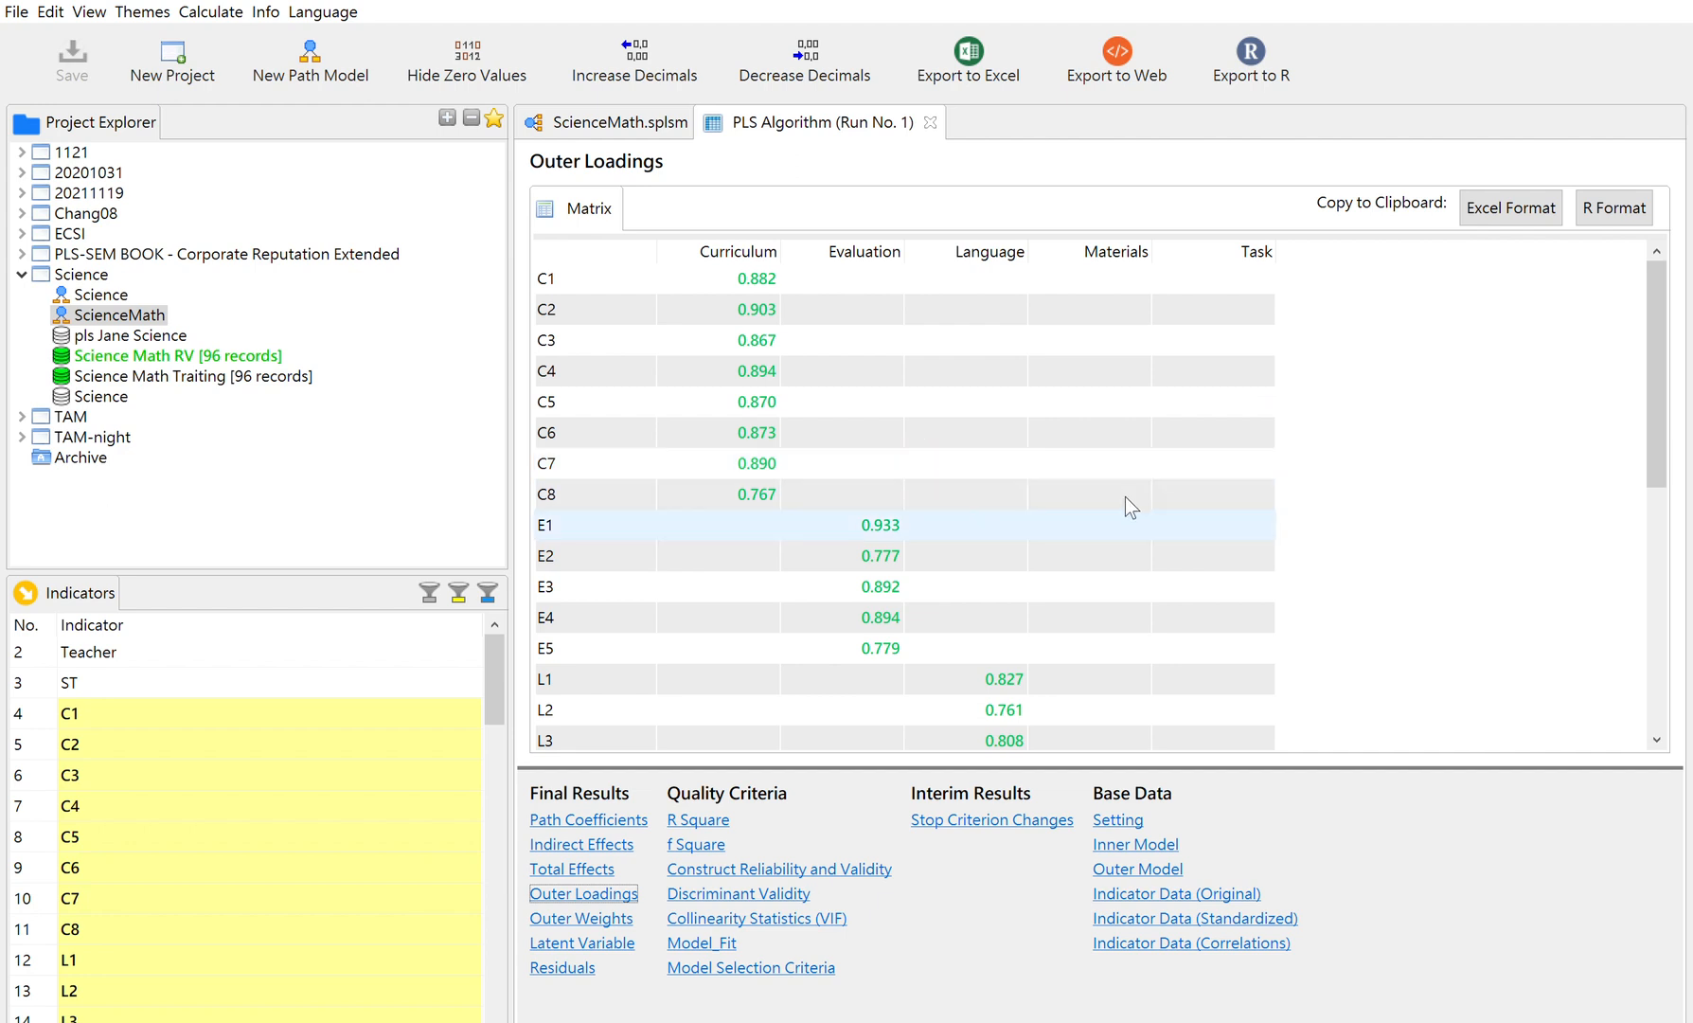
pyautogui.moveTo(1658, 333); pyautogui.dragTo(1646, 554)
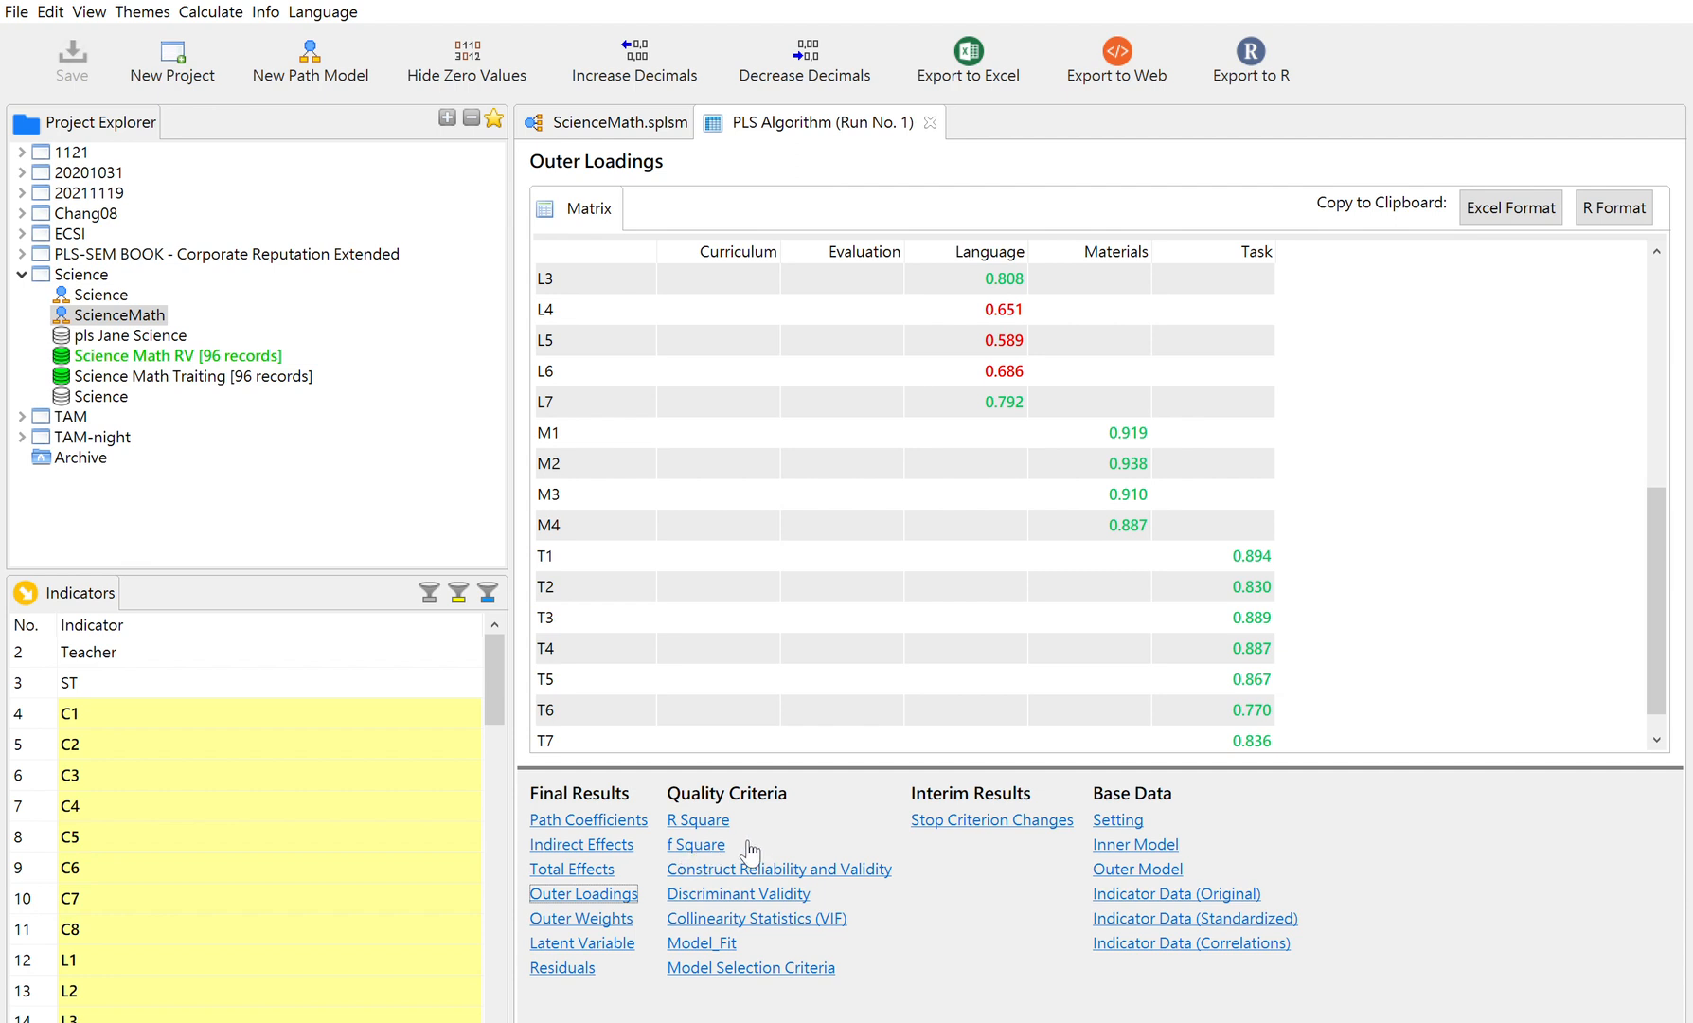
# - Review Construct Reliability and Validity with its columns widened to show the full headers, and display Discriminant Validity
pyautogui.click(836, 857)
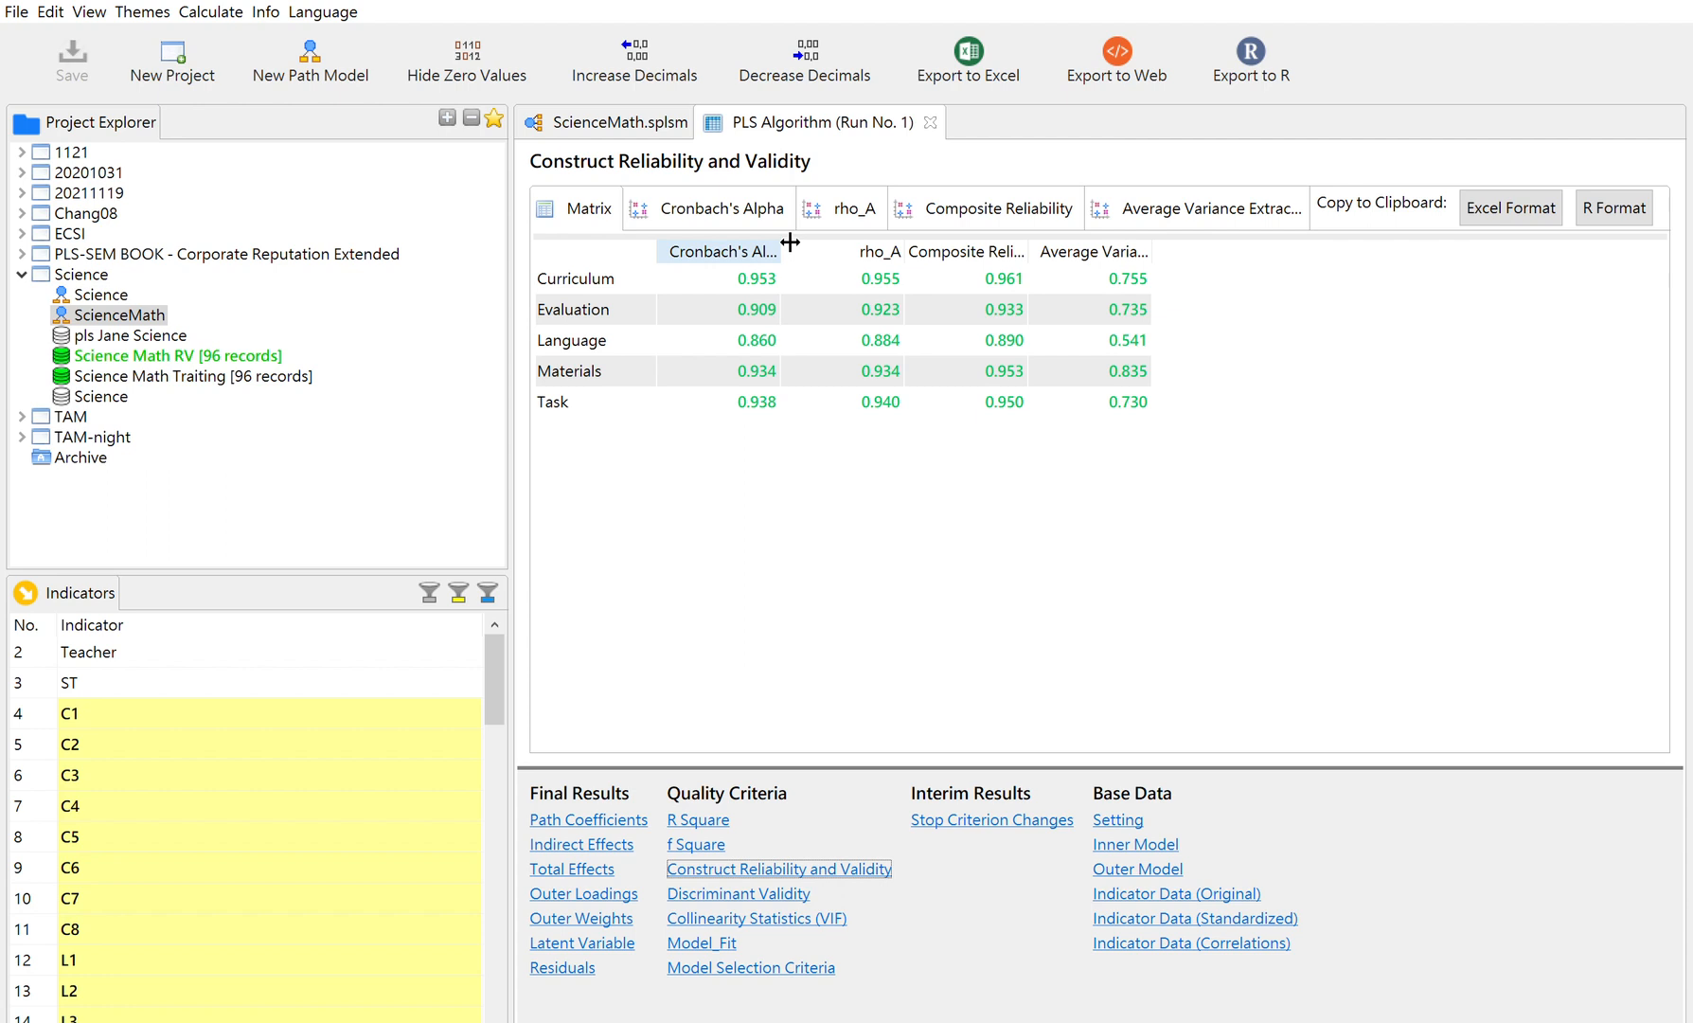
pyautogui.moveTo(790, 243); pyautogui.dragTo(831, 243)
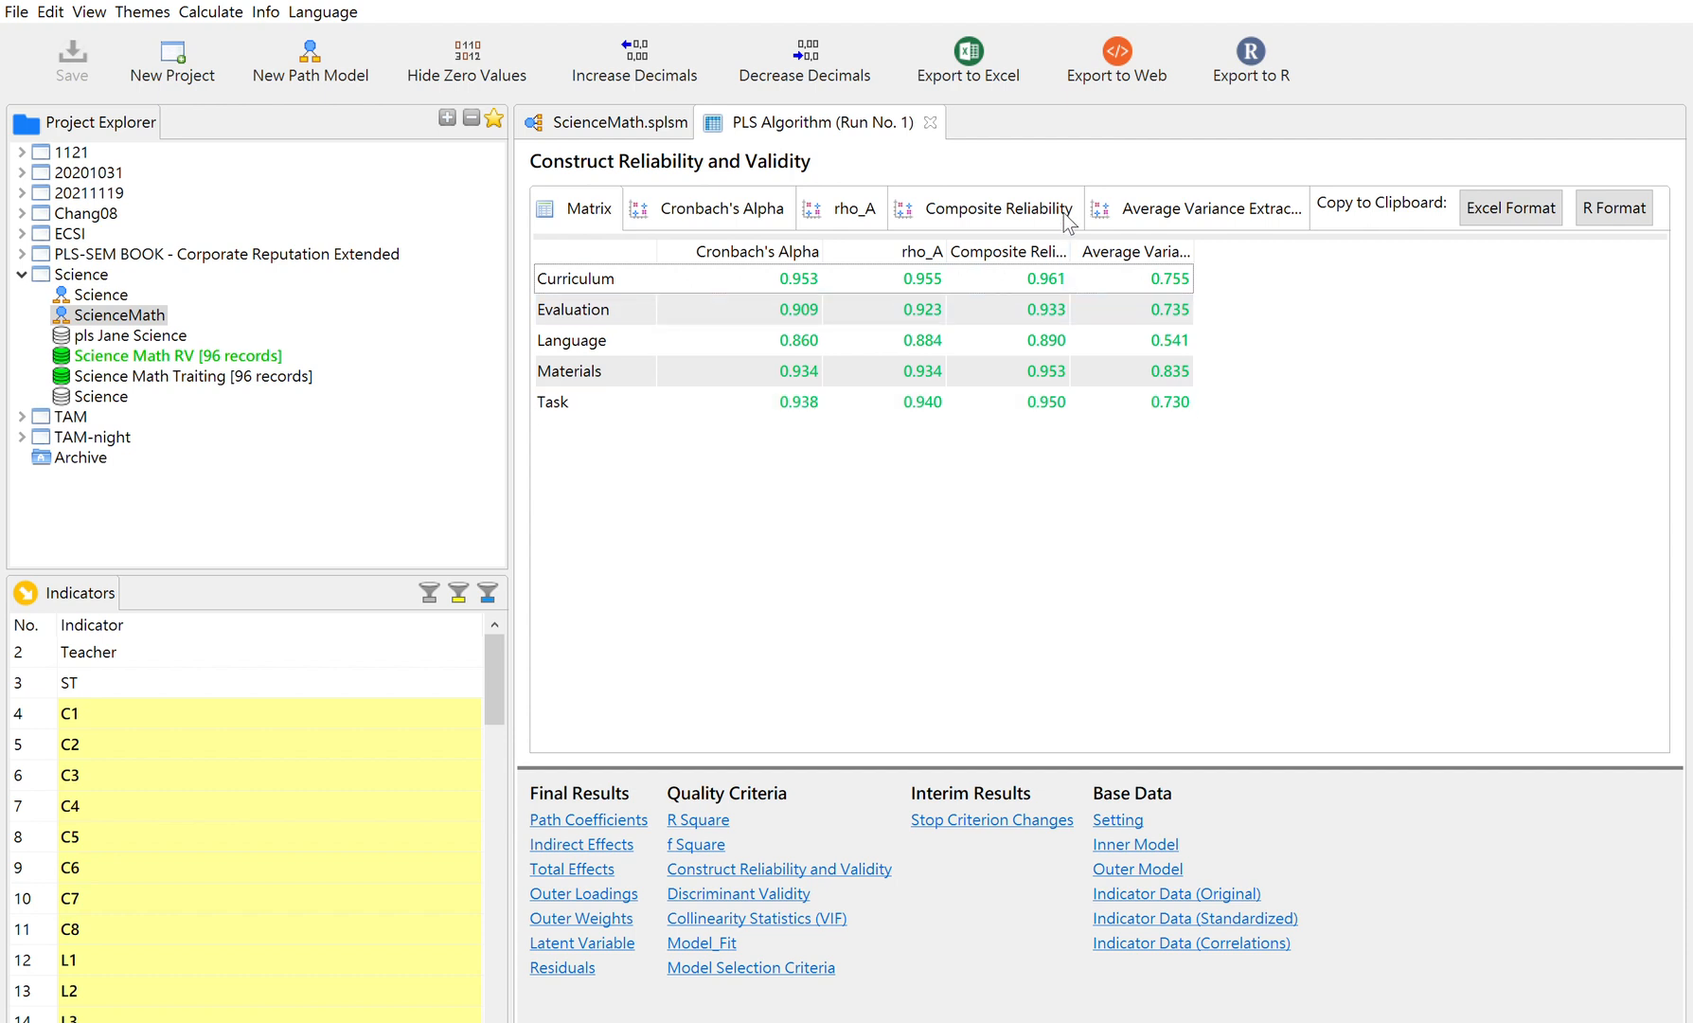
pyautogui.moveTo(1082, 239); pyautogui.dragTo(1150, 233)
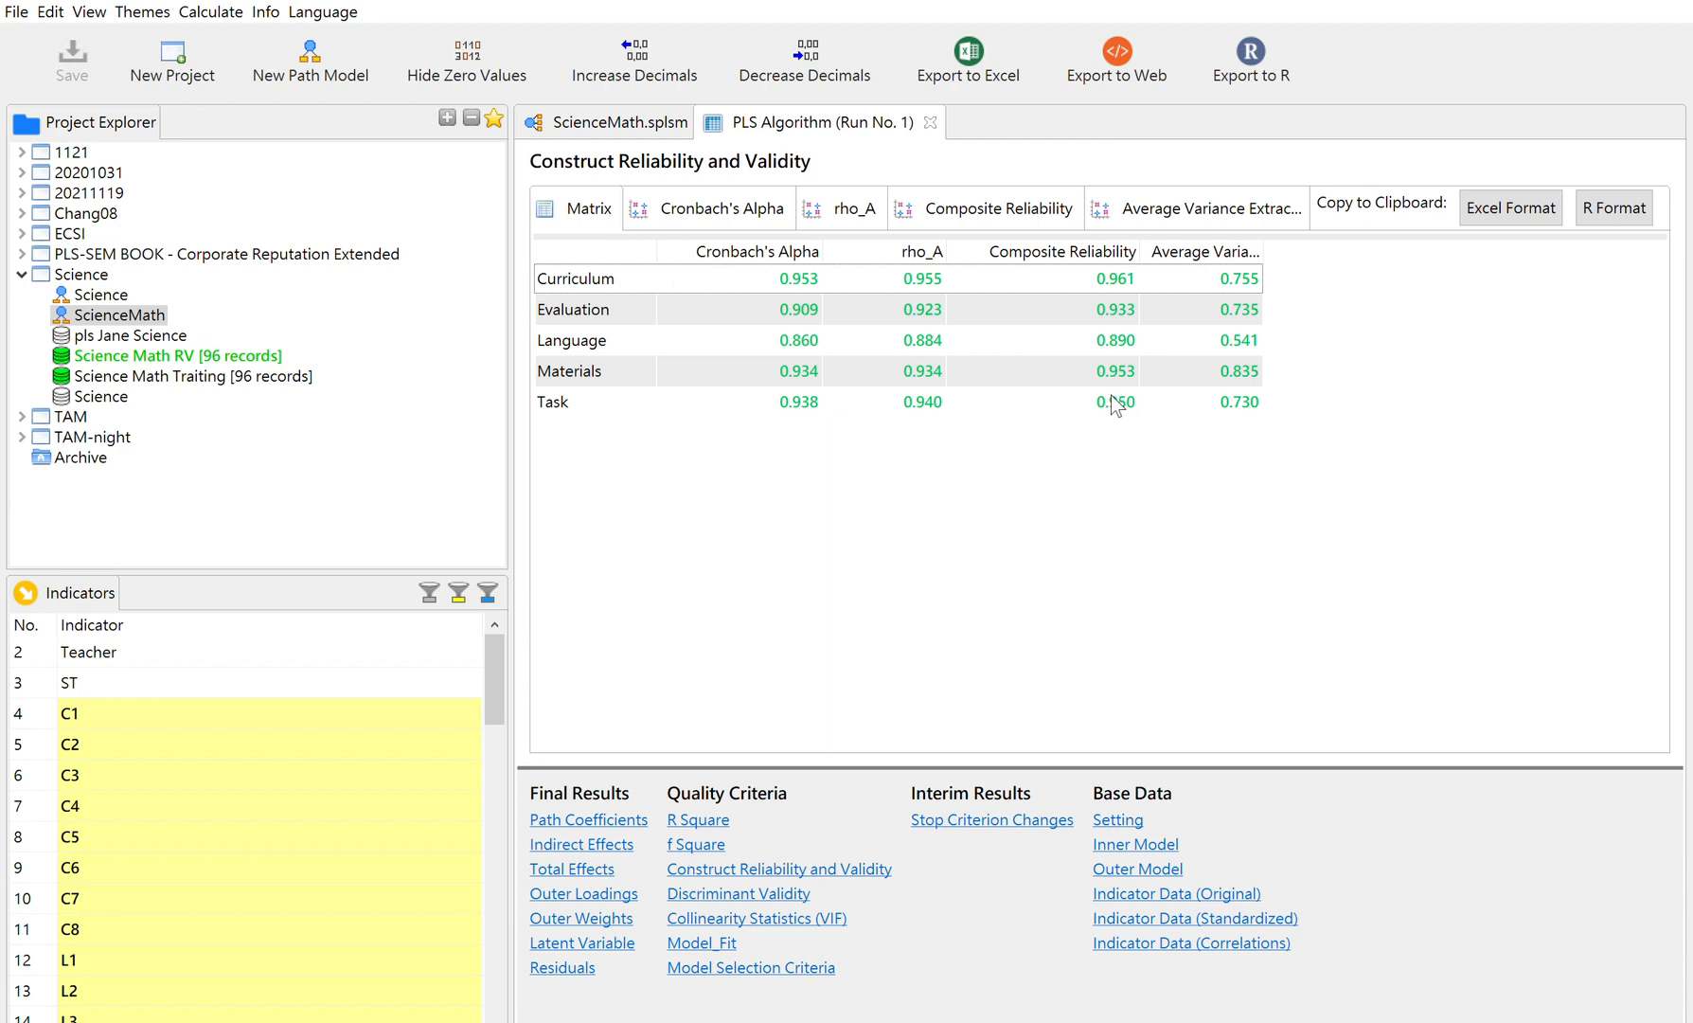
pyautogui.click(1112, 404)
pyautogui.moveTo(1271, 232); pyautogui.dragTo(1513, 231)
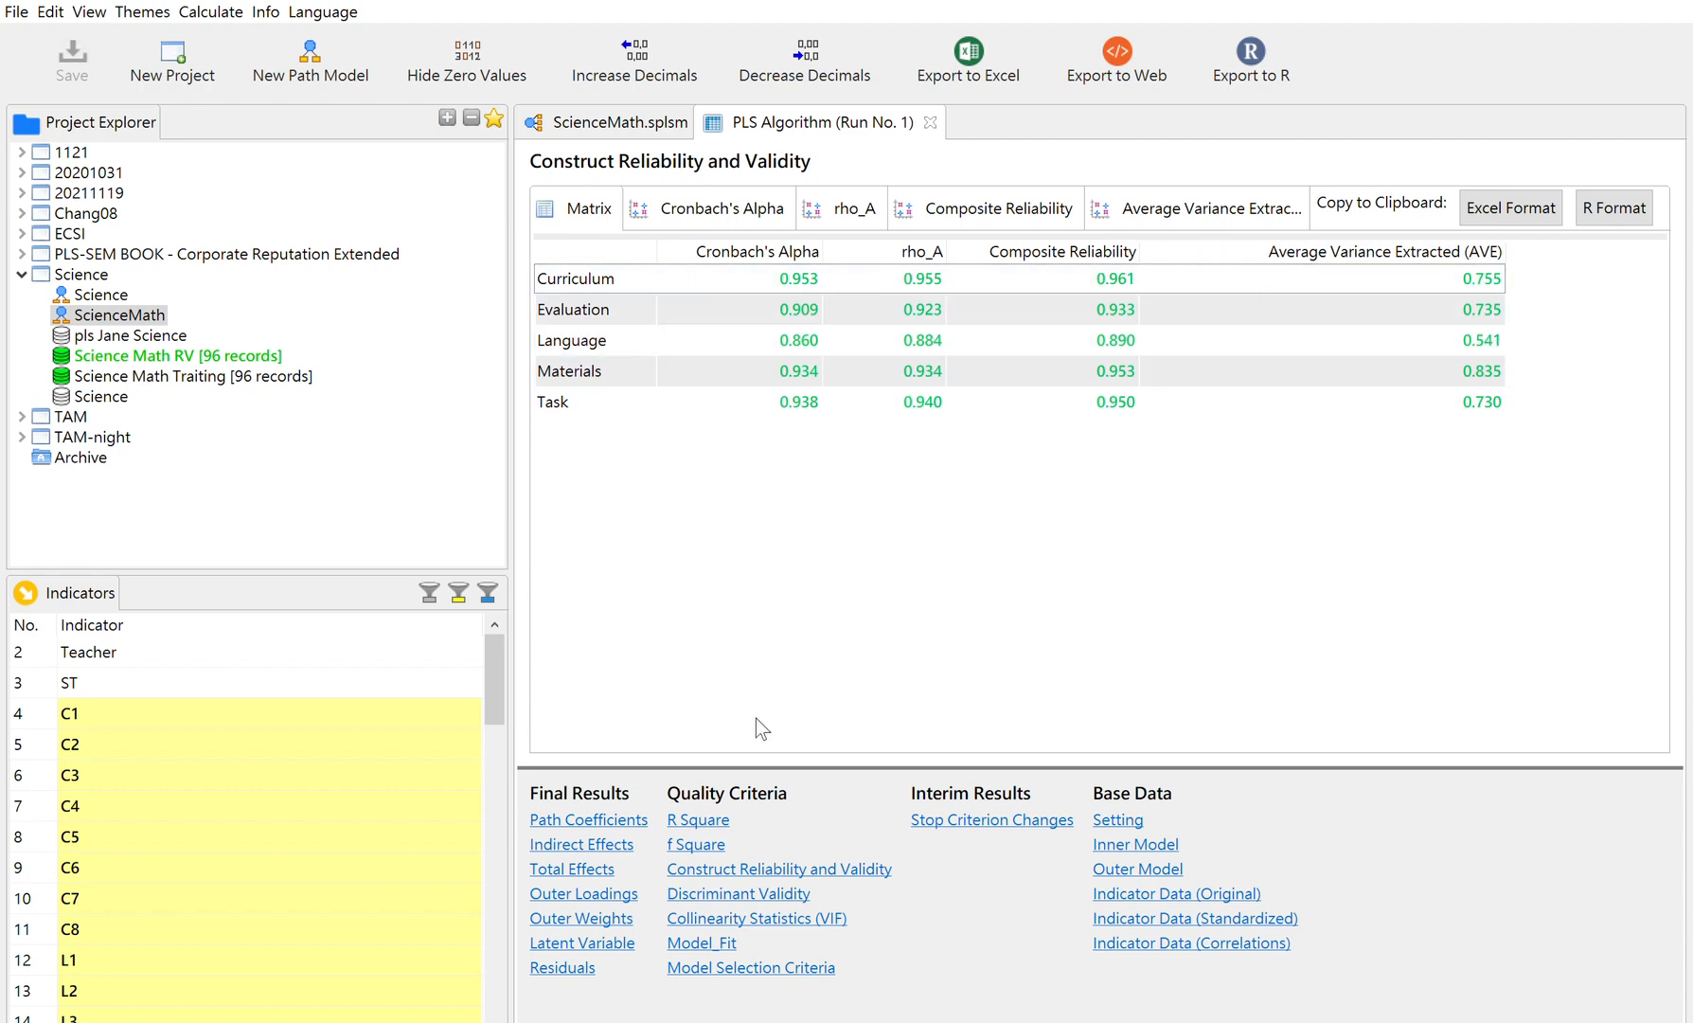
pyautogui.click(743, 893)
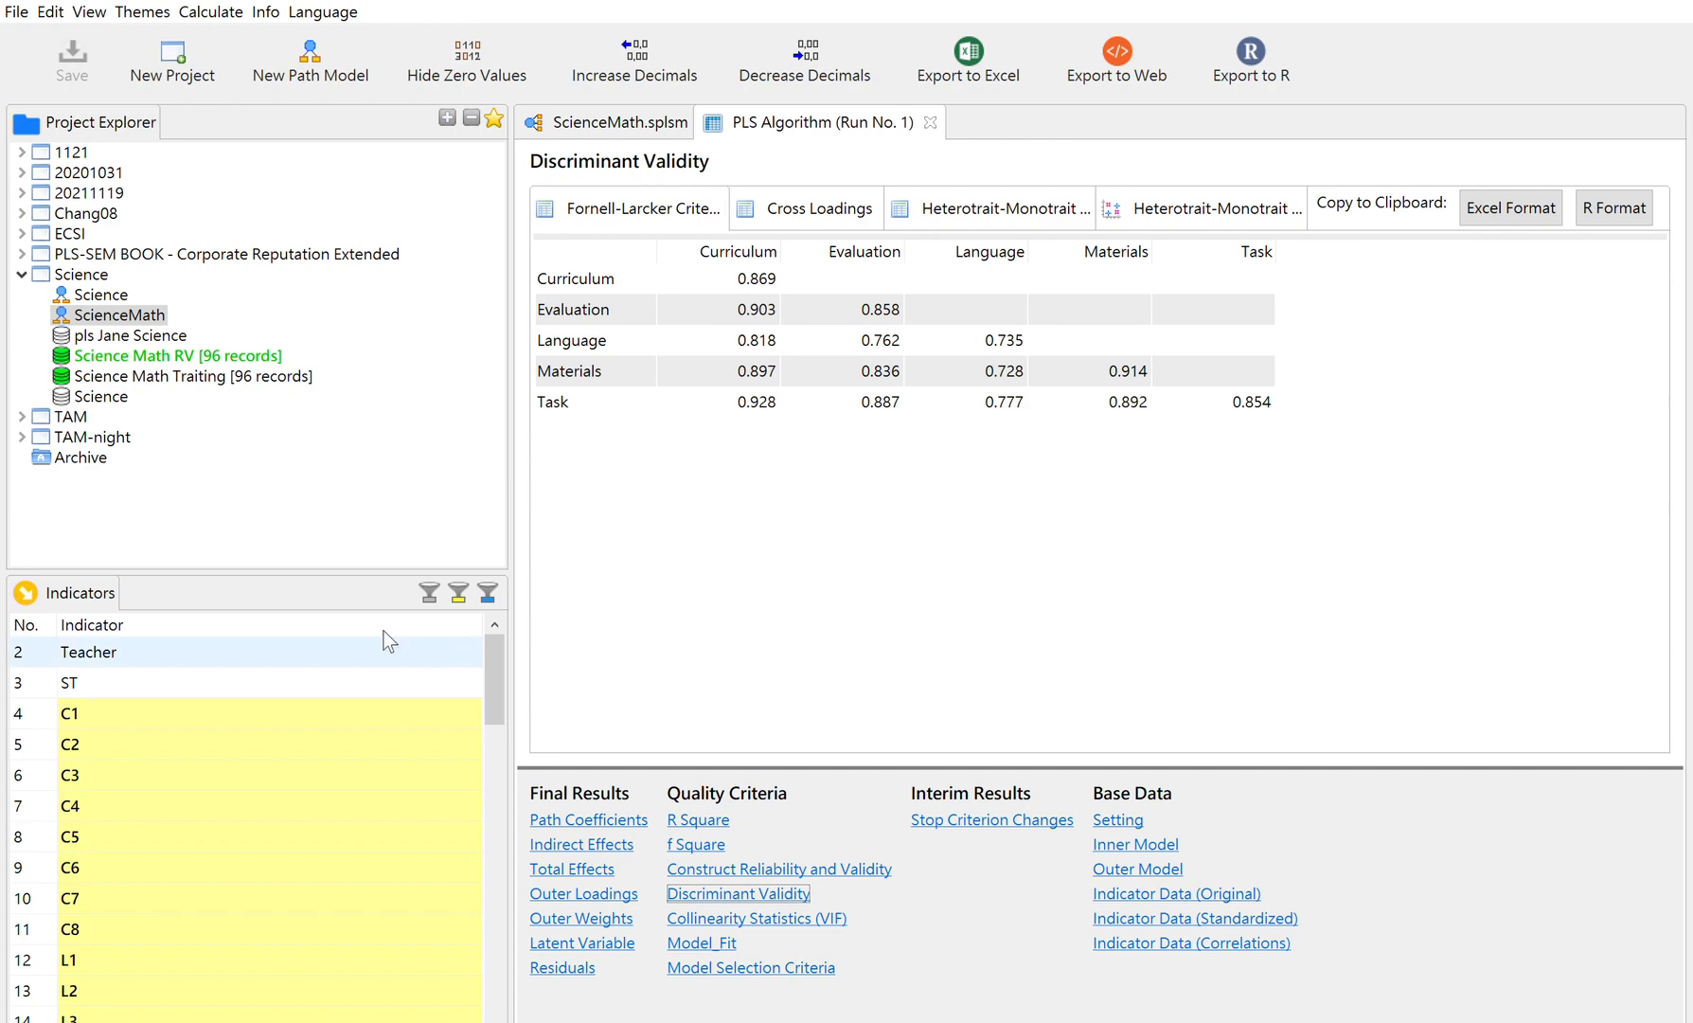
# - Open the Bootstrapping (Run No. 1) report from the model's calculation results and review its outer loadings
pyautogui.click(562, 113)
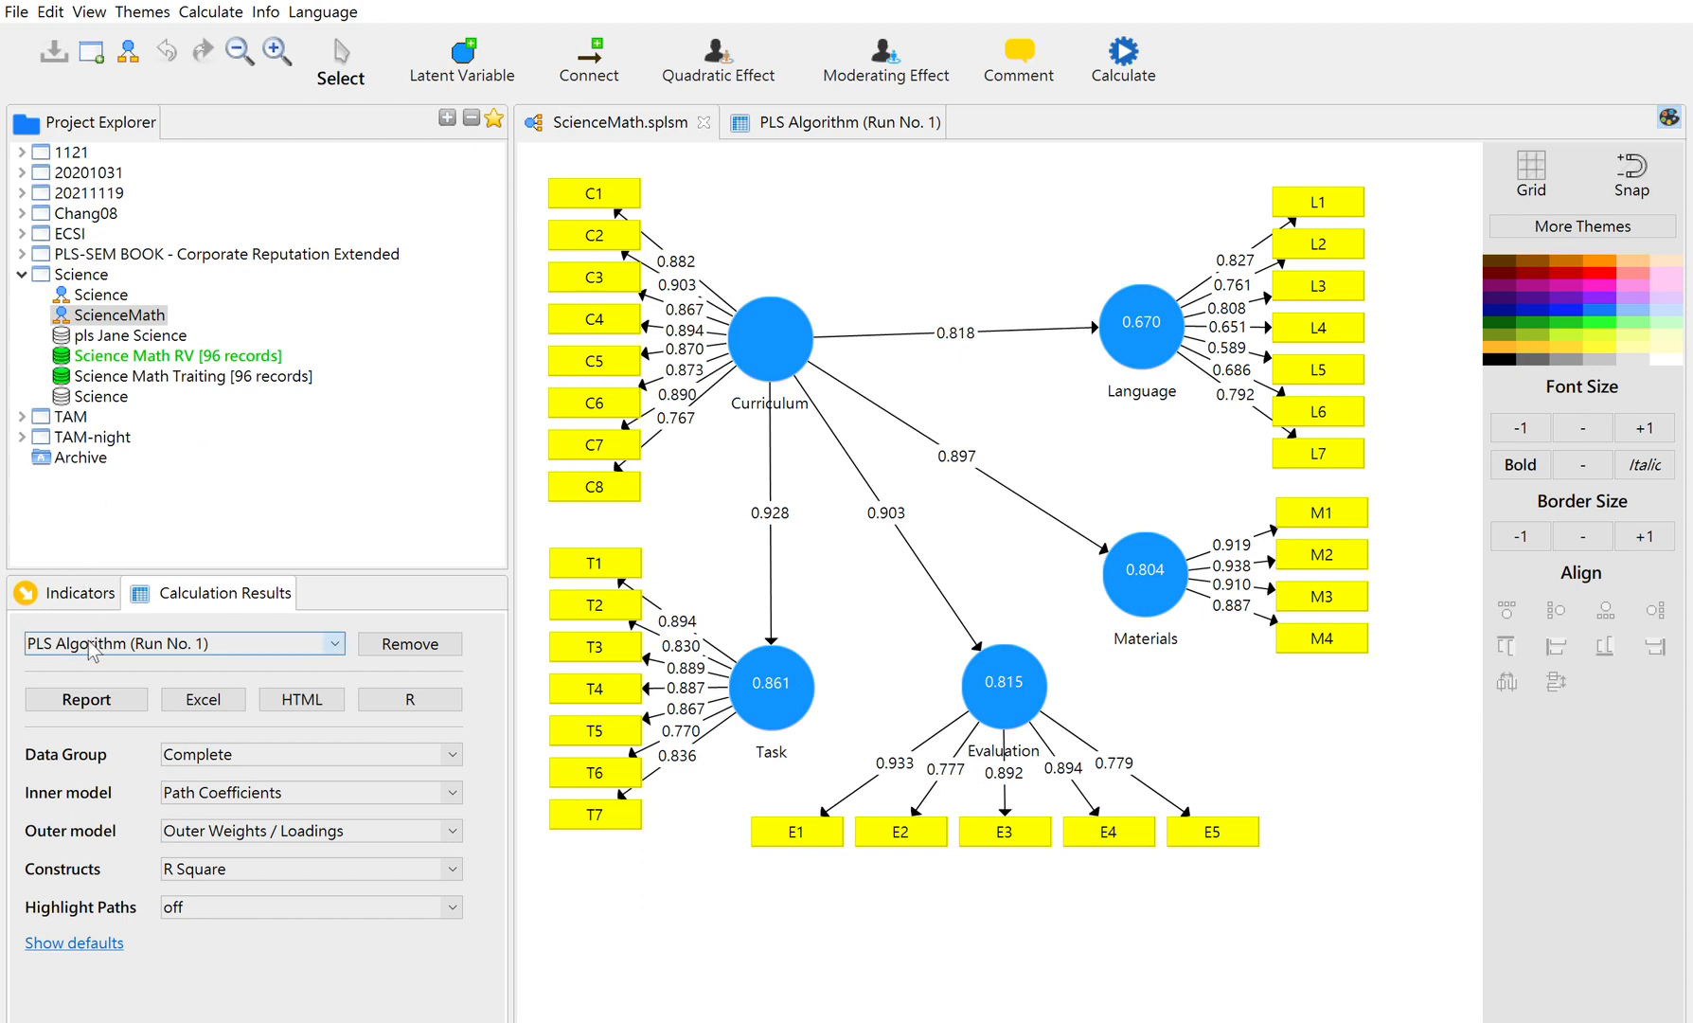
pyautogui.scroll(-1, 93, 641)
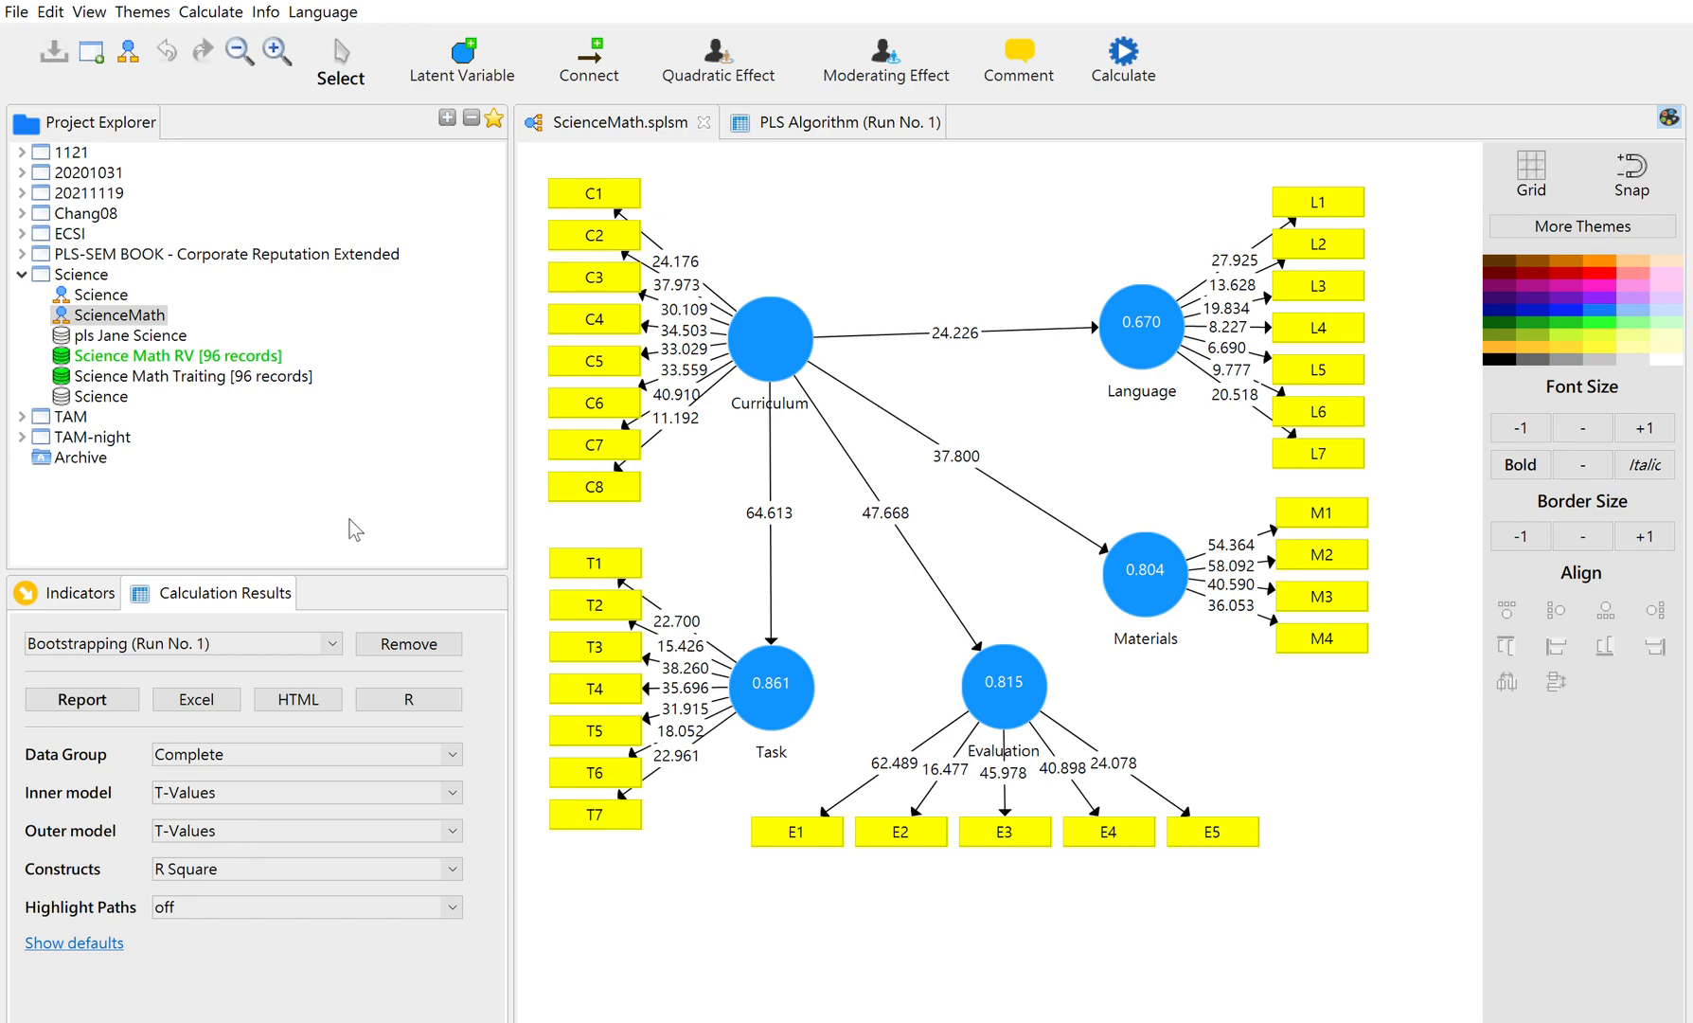
pyautogui.click(91, 674)
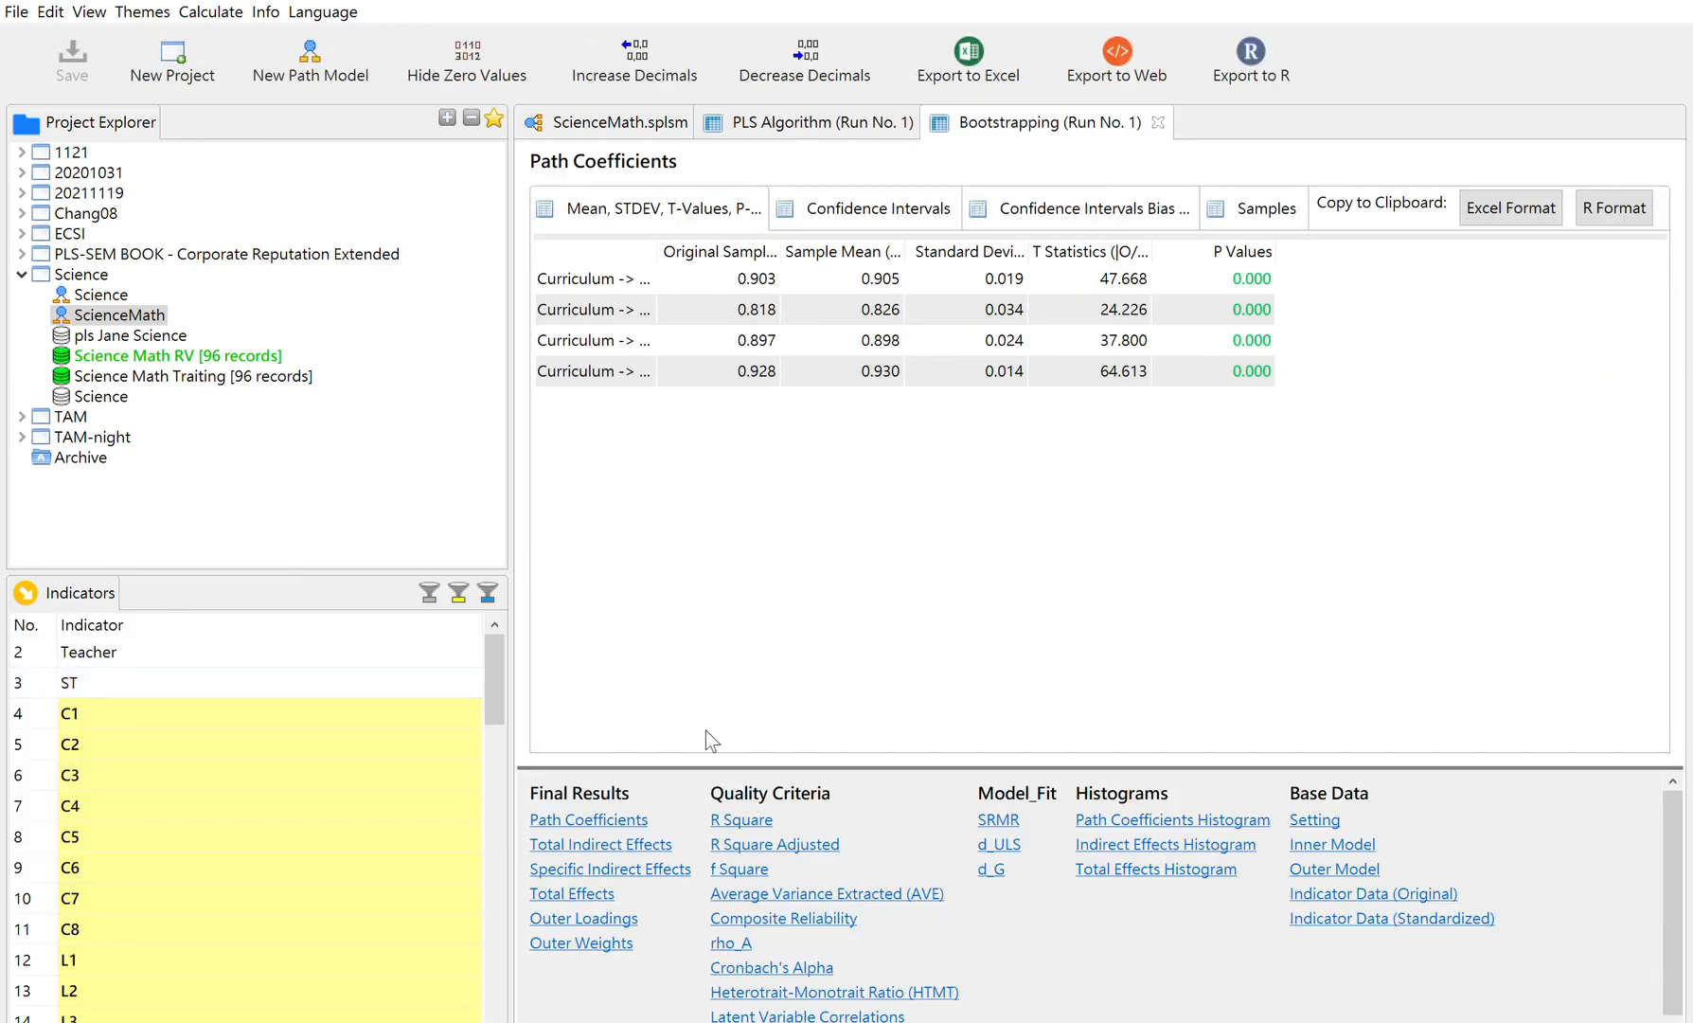
pyautogui.click(583, 917)
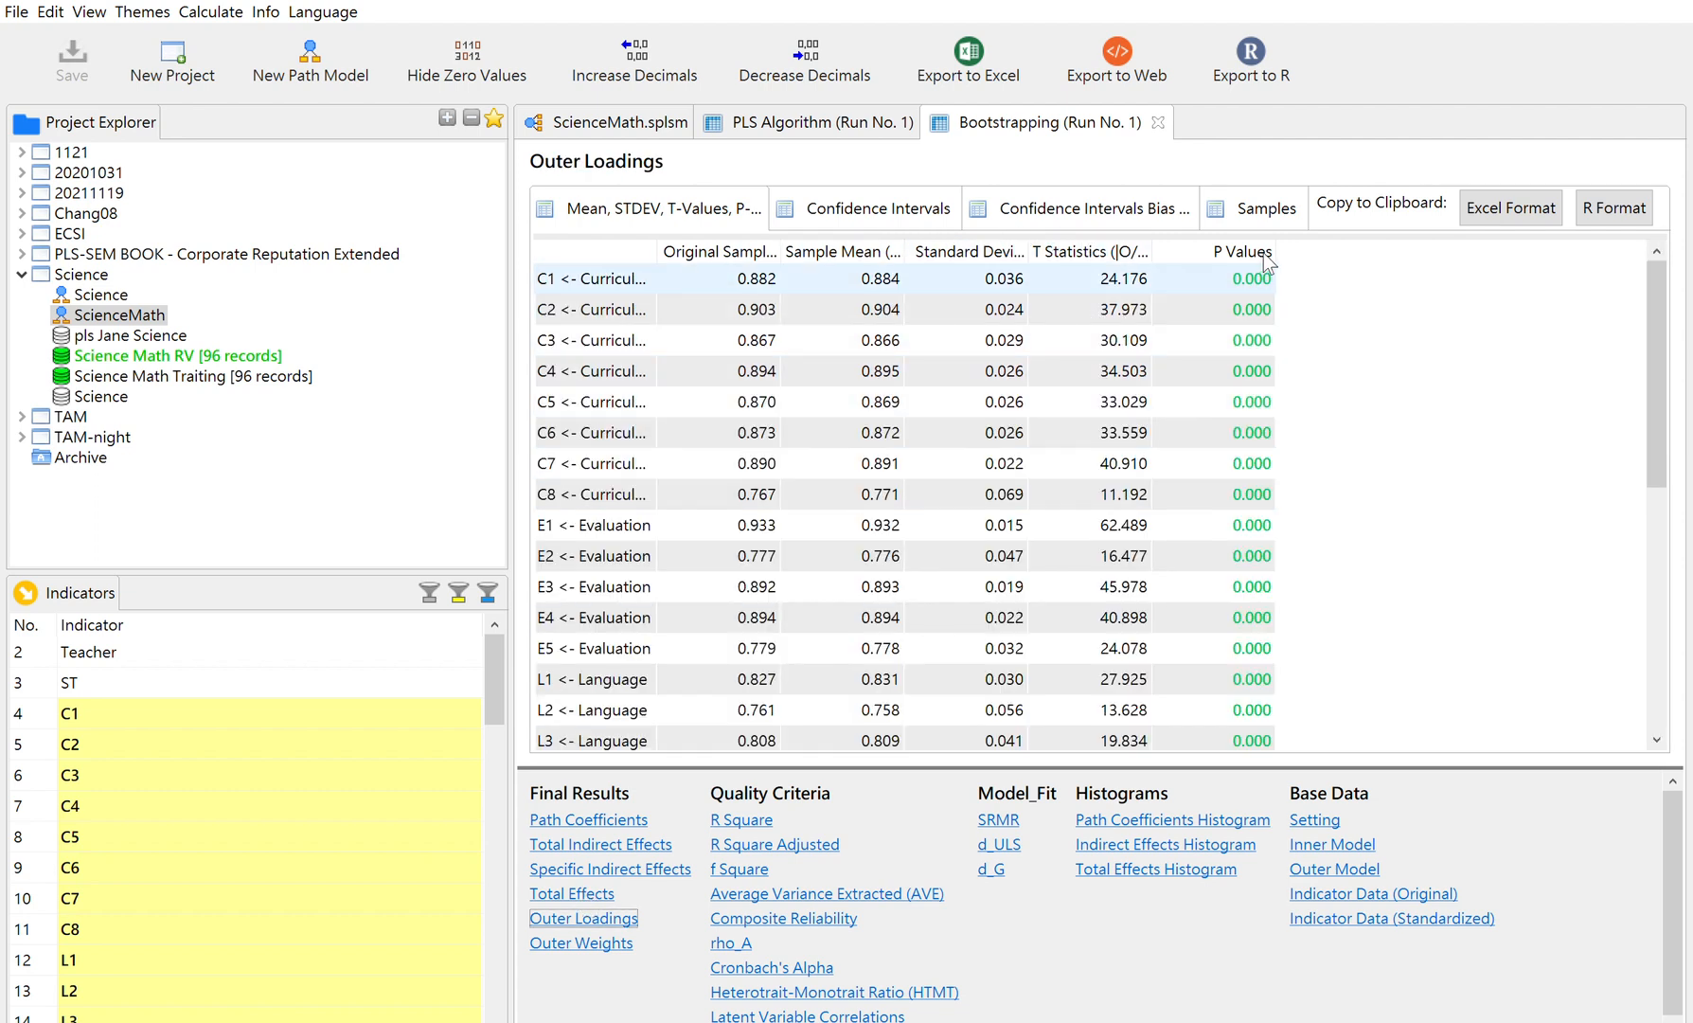
pyautogui.moveTo(1661, 283); pyautogui.dragTo(1657, 379)
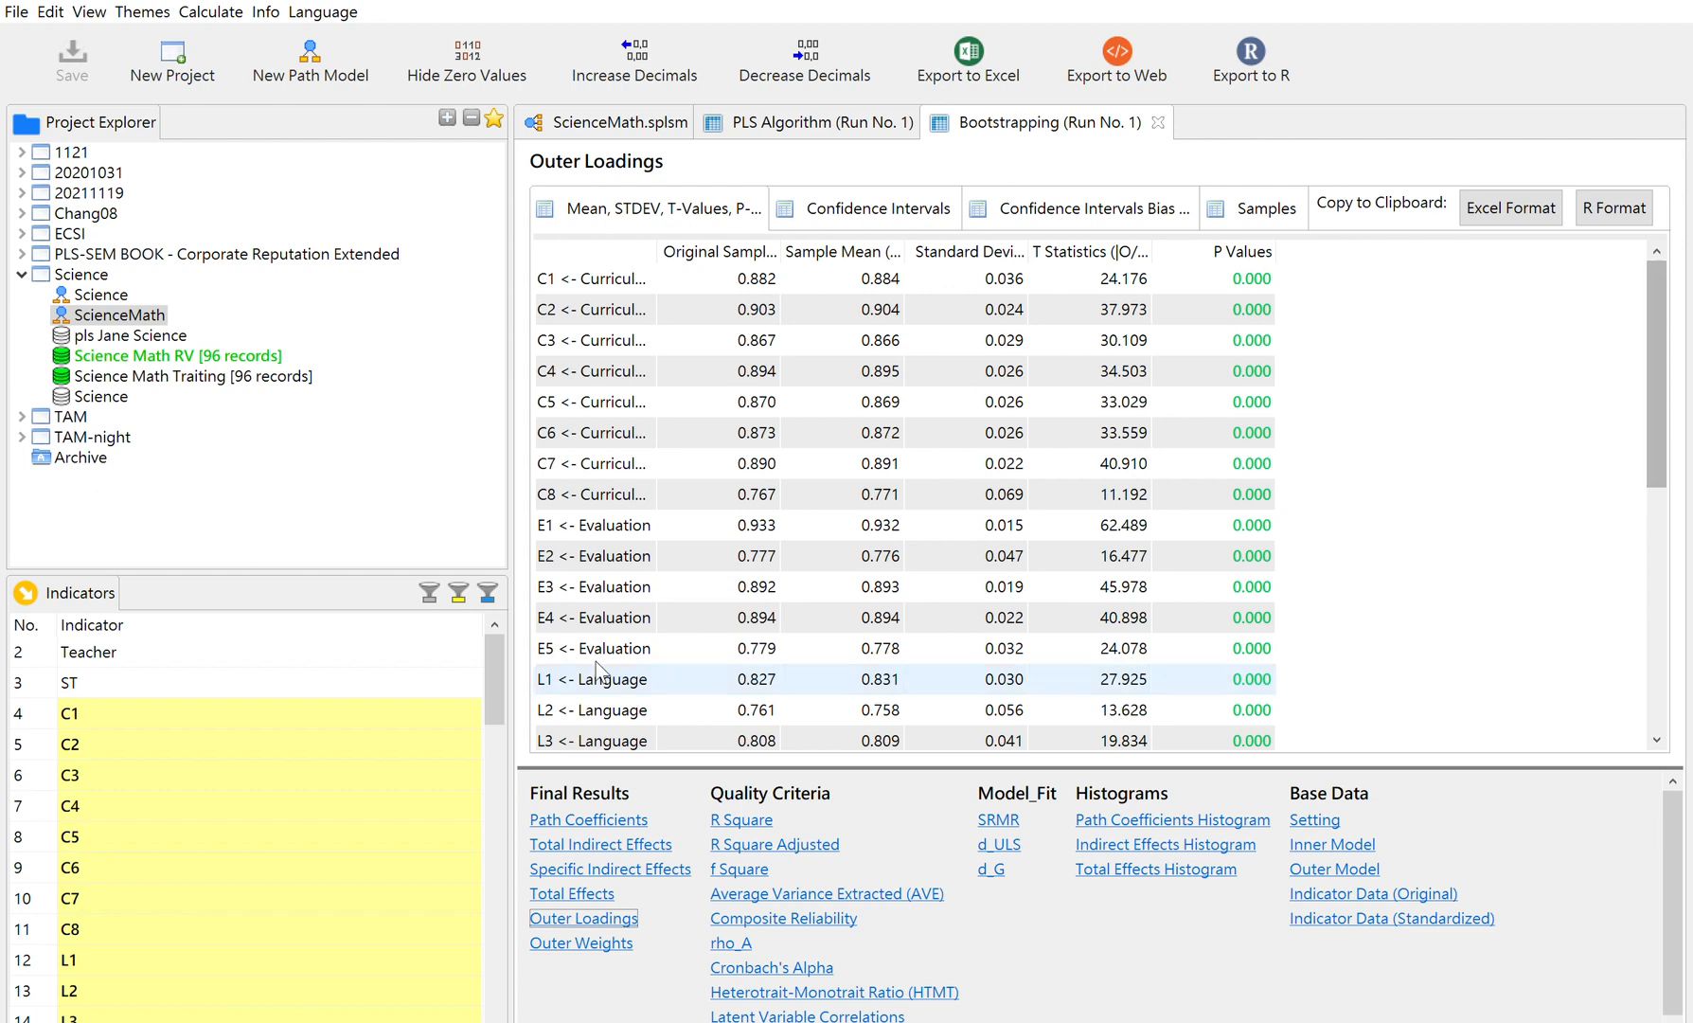
# - Review the bootstrapped Average Variance Extracted (AVE) and Composite Reliability tables
pyautogui.click(757, 890)
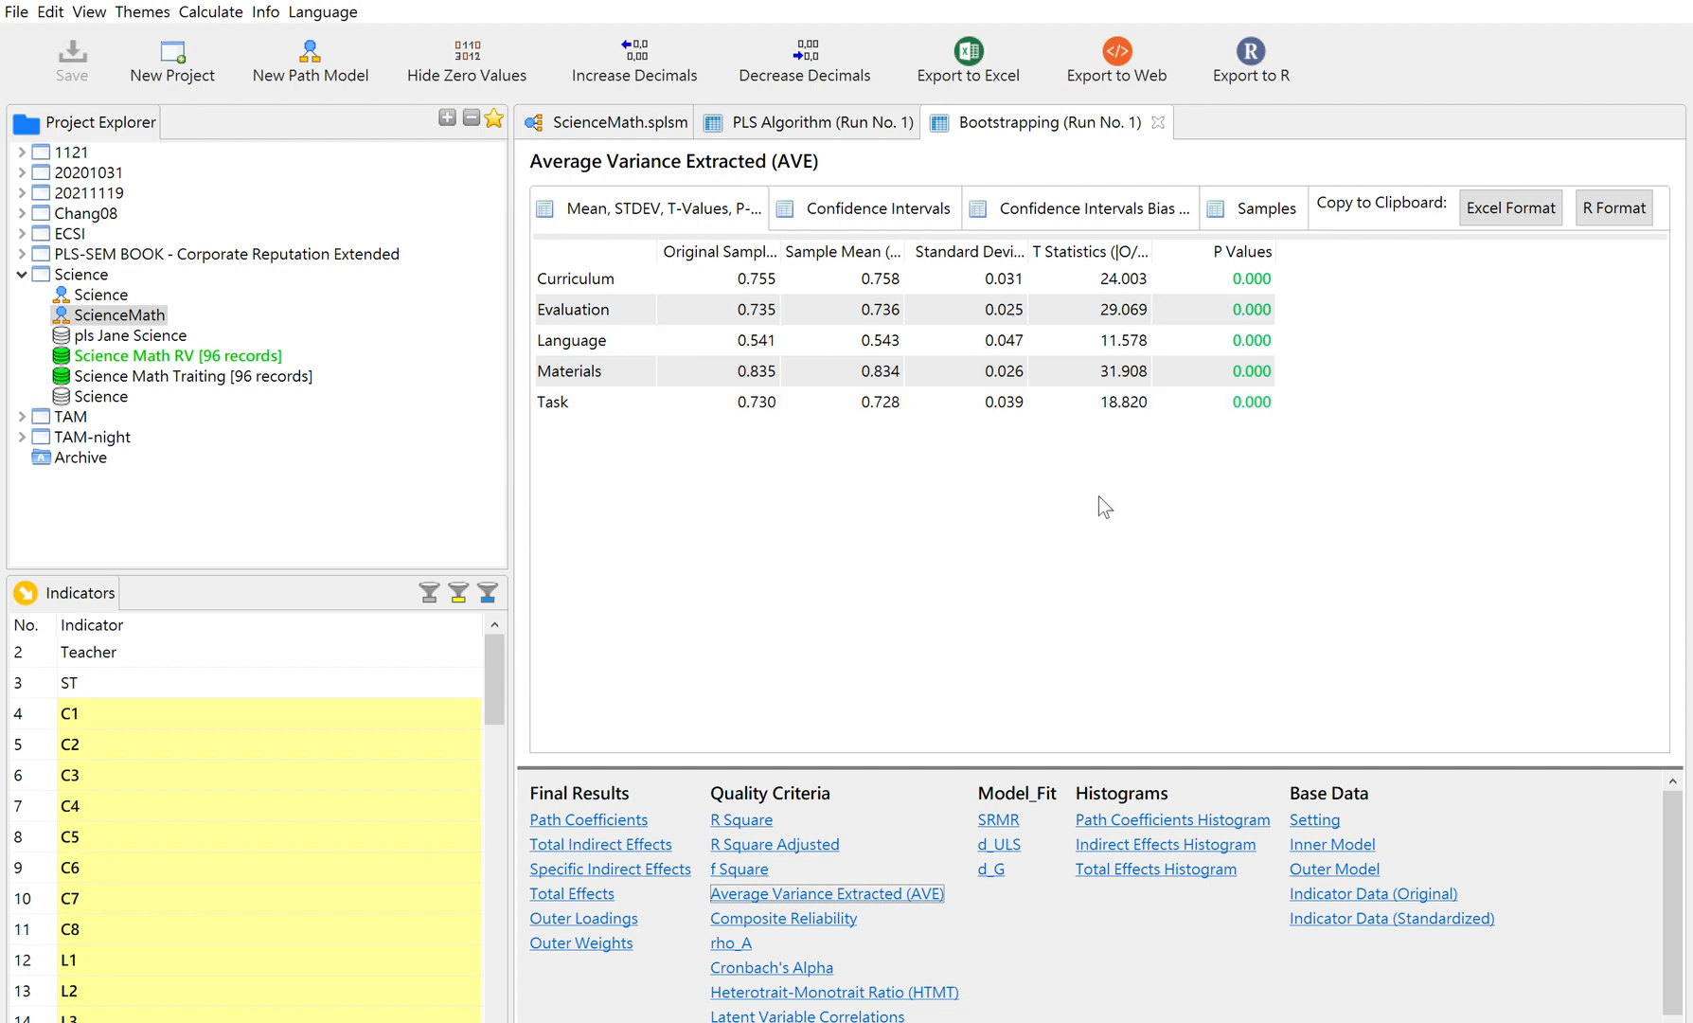
pyautogui.click(810, 916)
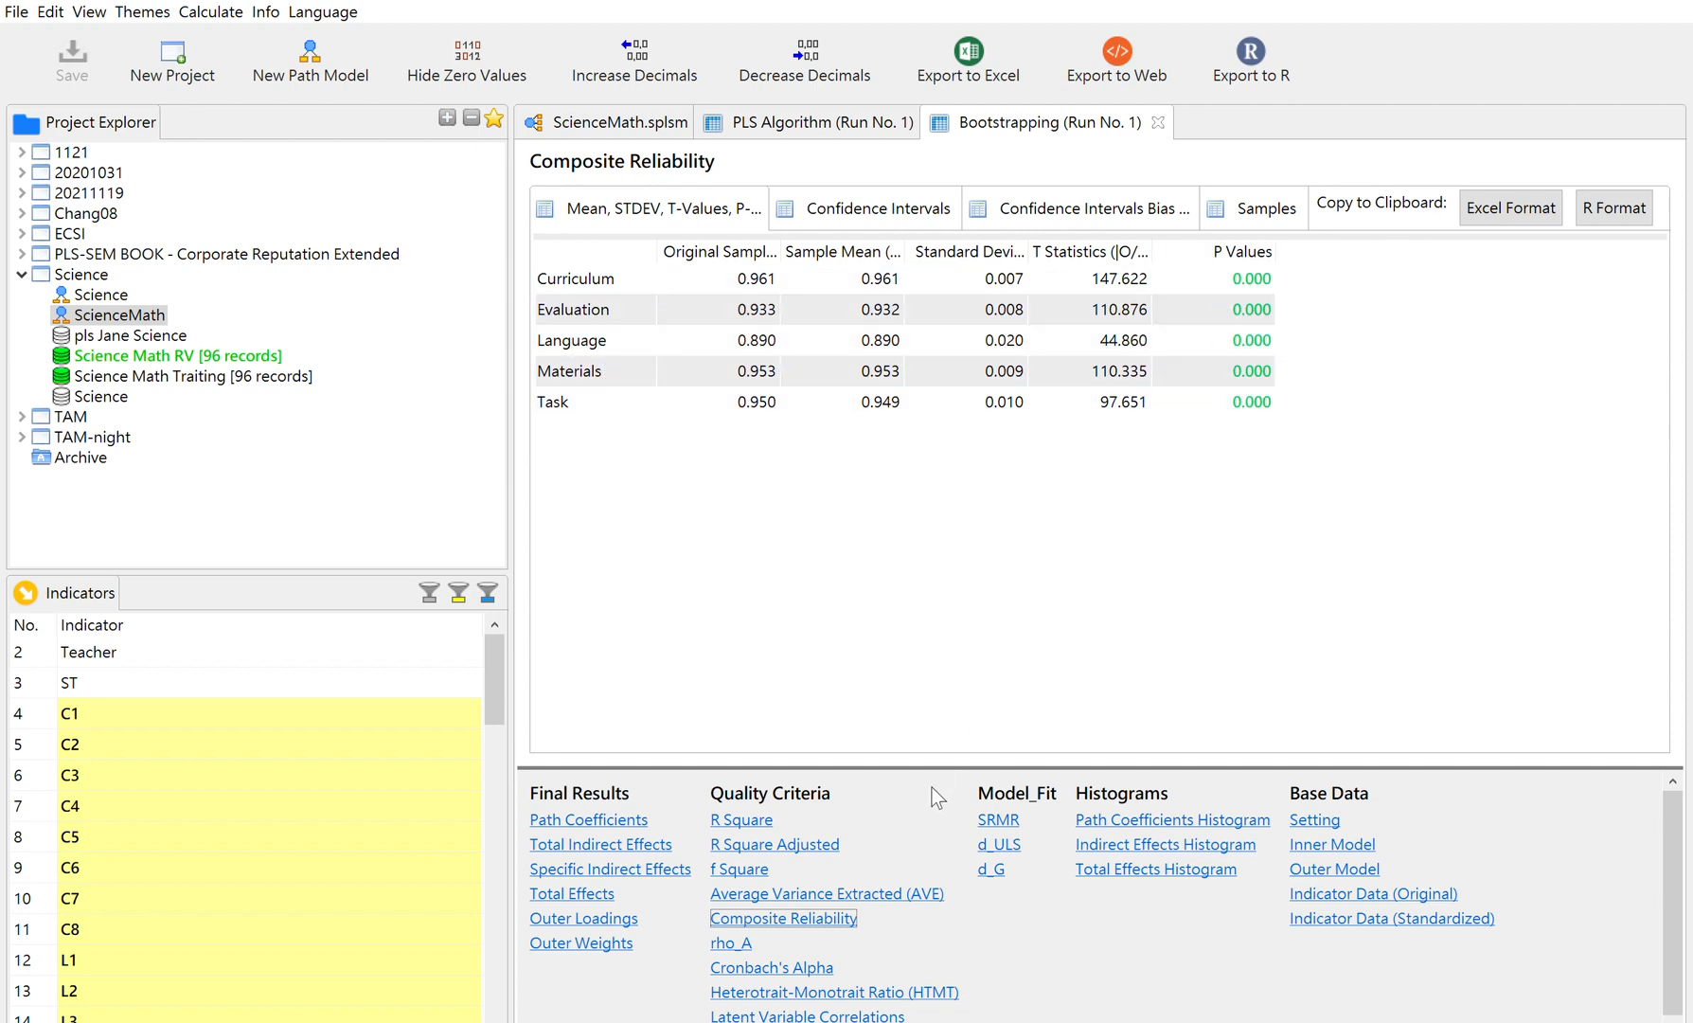
# - Show the Heterotrait-Monotrait Ratio (HTMT) confidence intervals with the construct-pair column widened to show the full names
pyautogui.click(804, 988)
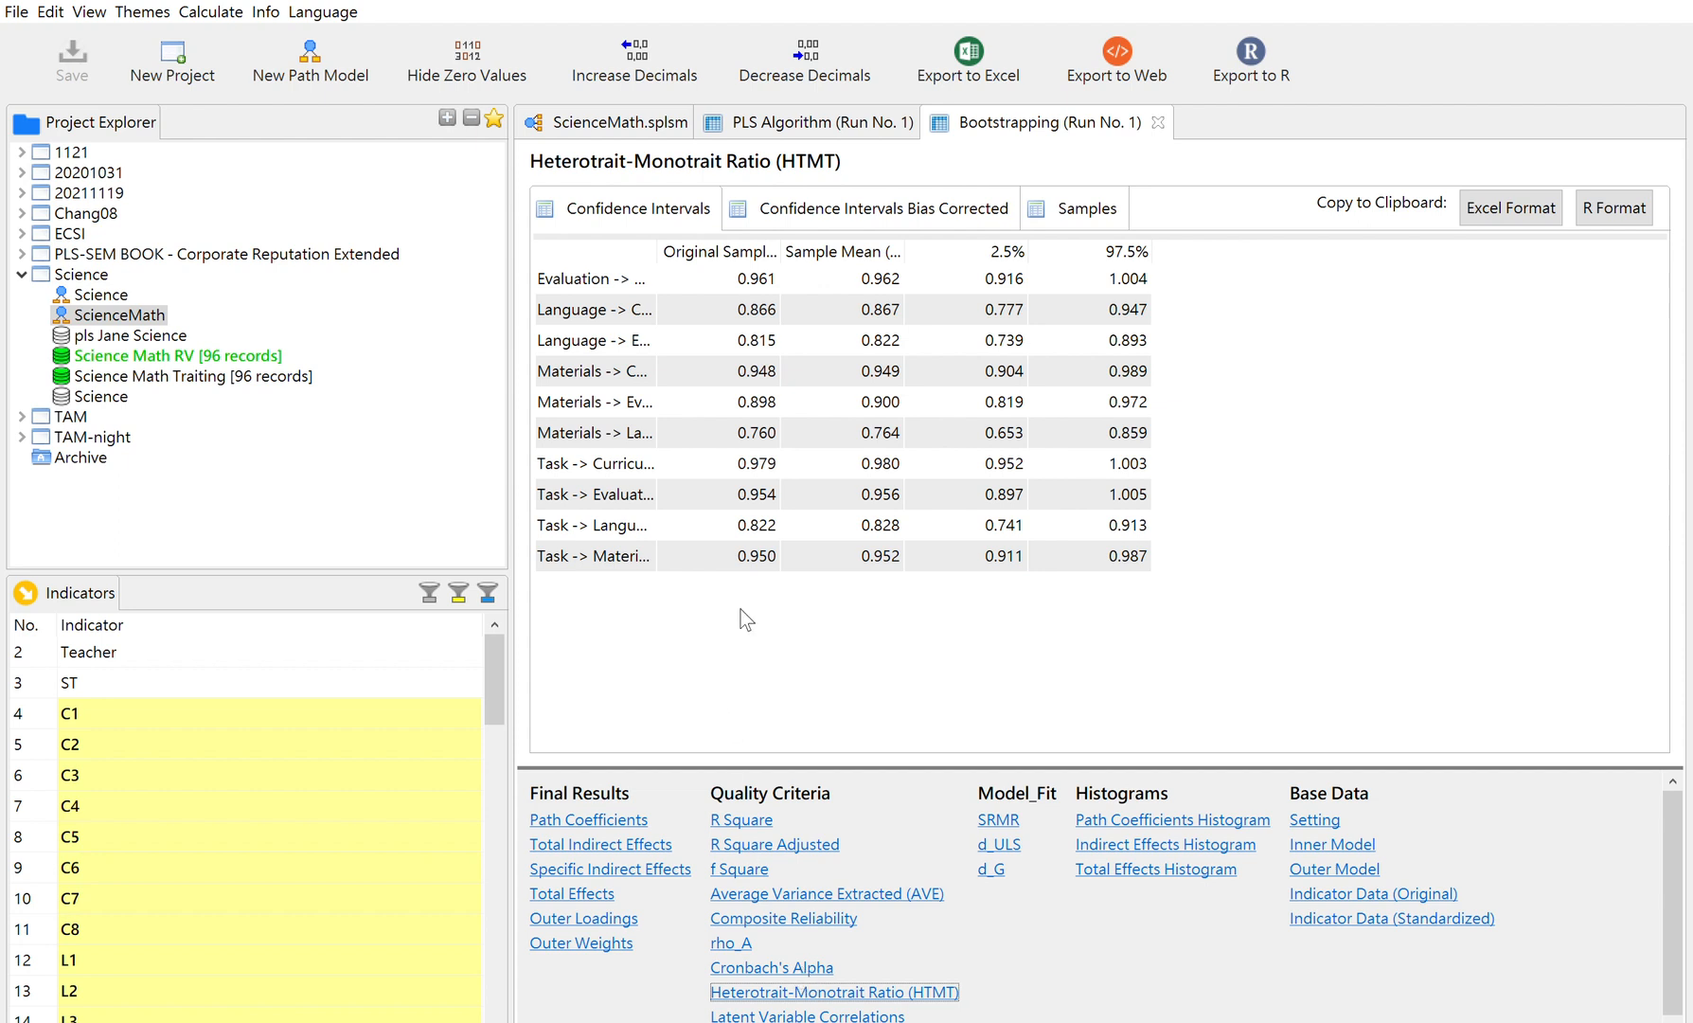
pyautogui.moveTo(791, 234); pyautogui.dragTo(798, 234)
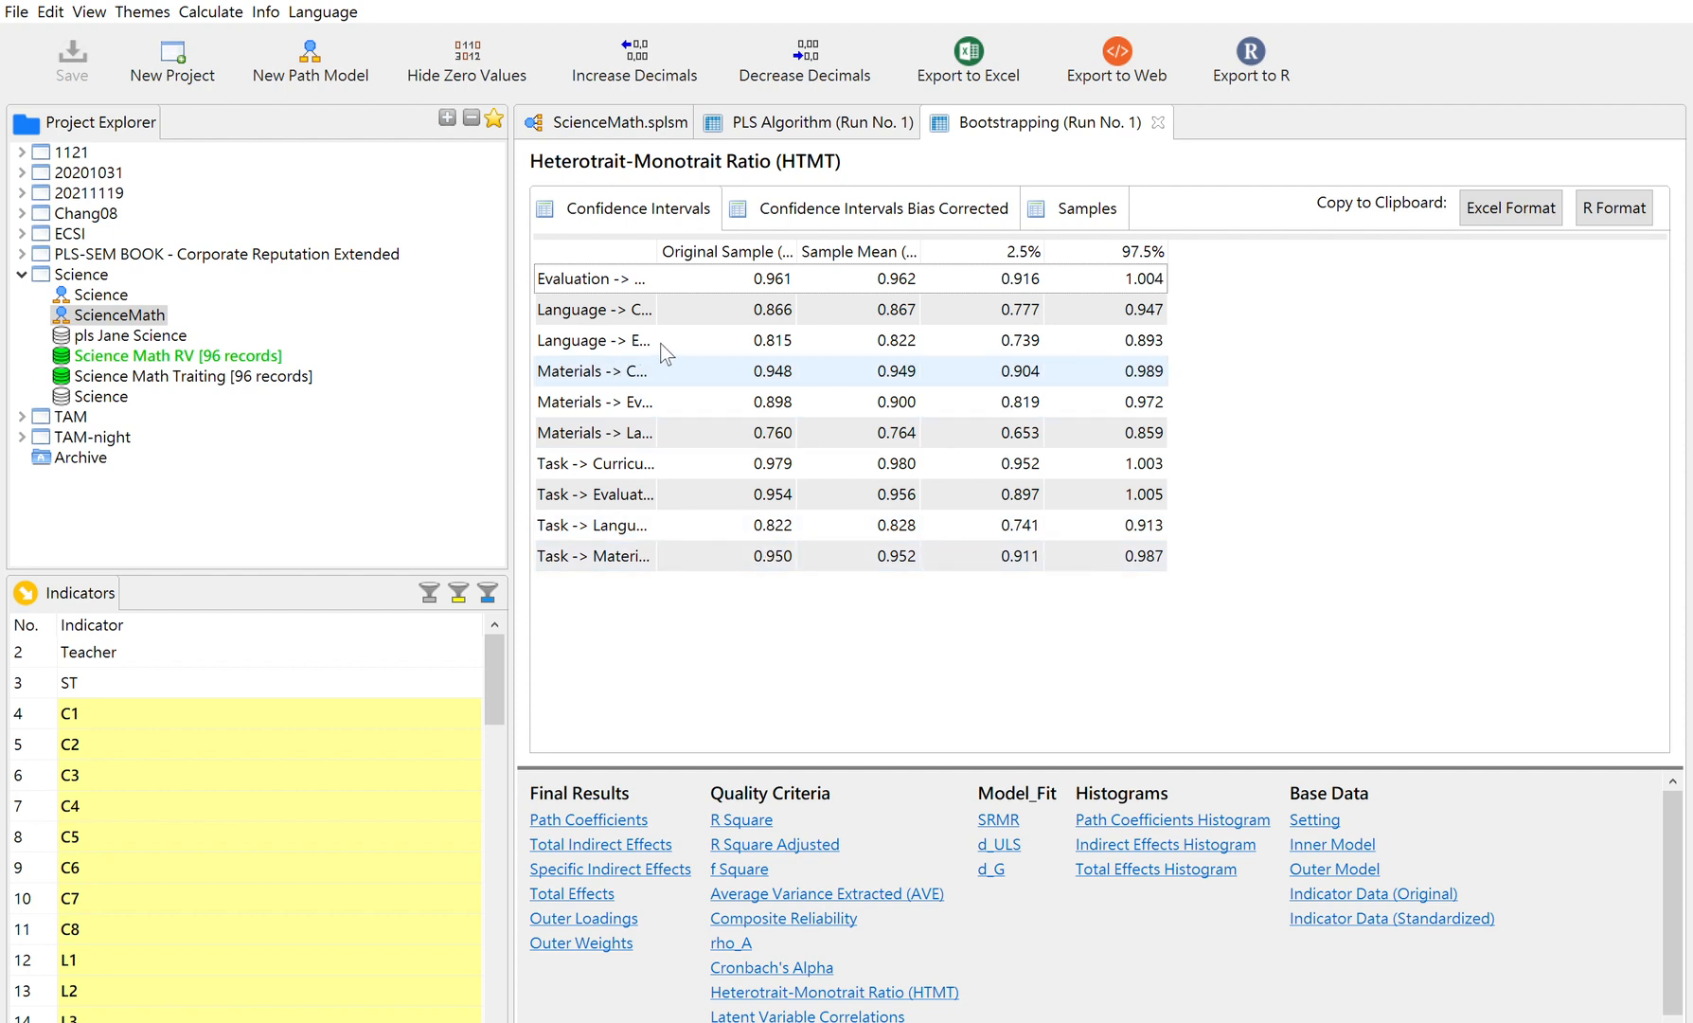
pyautogui.moveTo(658, 246); pyautogui.dragTo(742, 236)
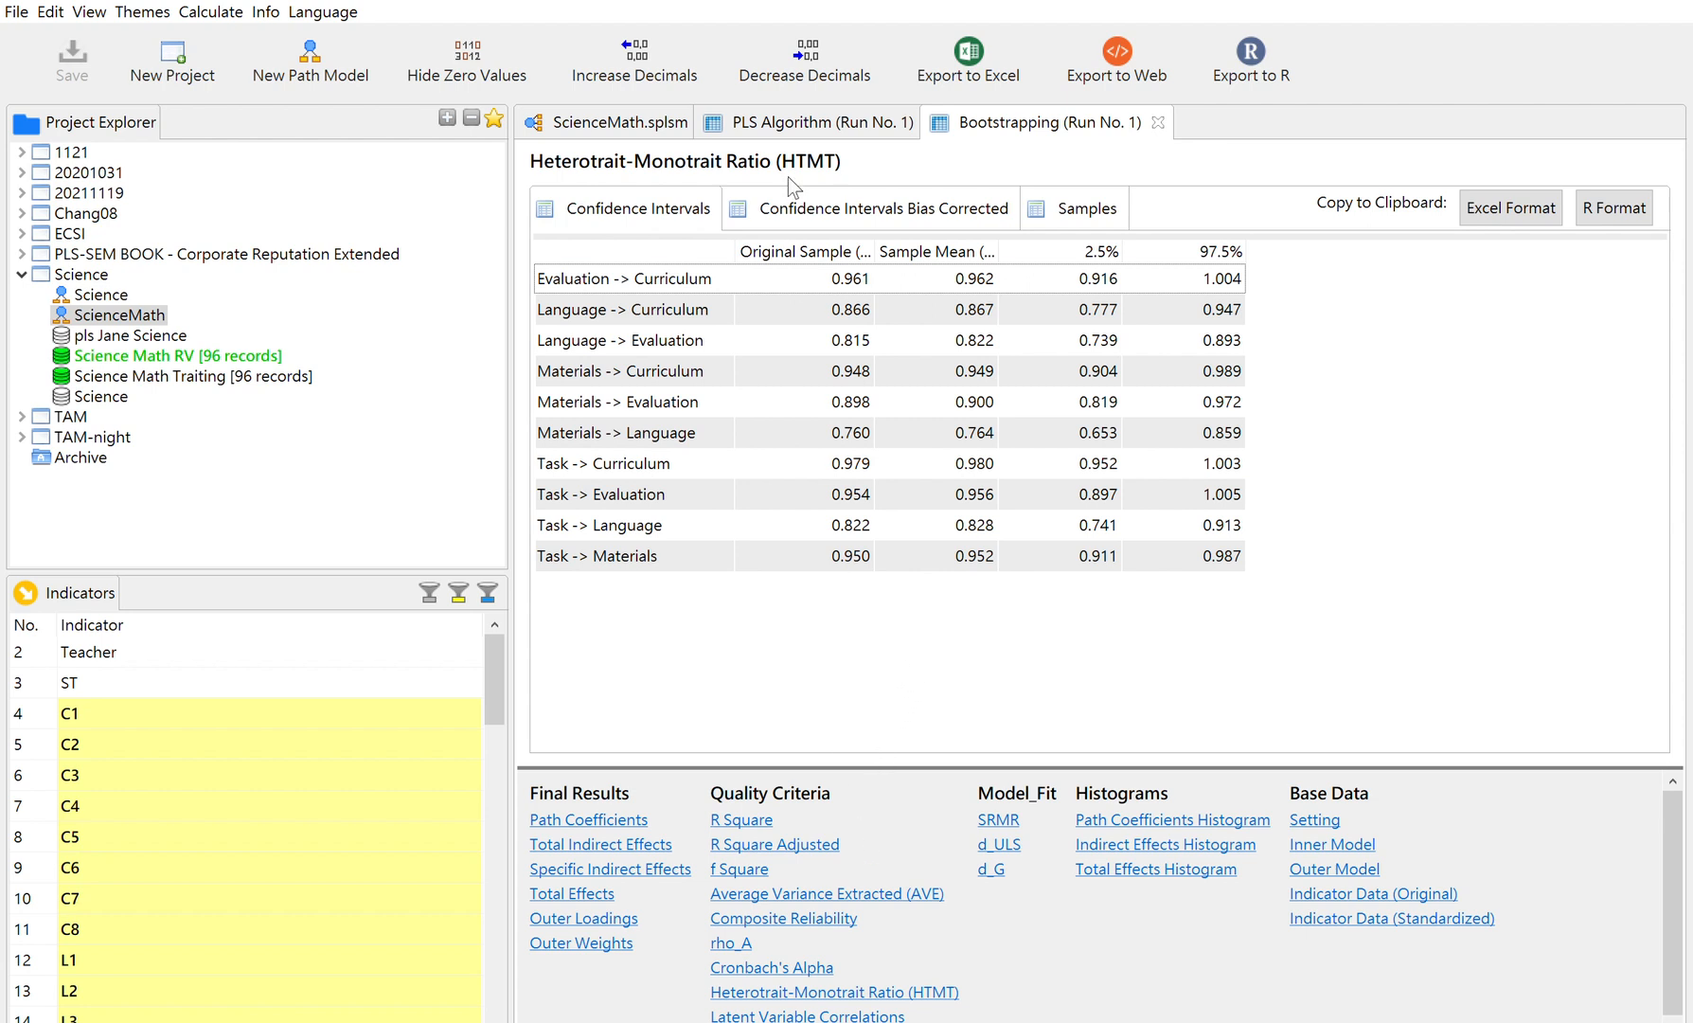
# - Return to the PLS Algorithm report and recheck Construct Reliability and Validity with the Composite Reliability column widened
pyautogui.click(771, 111)
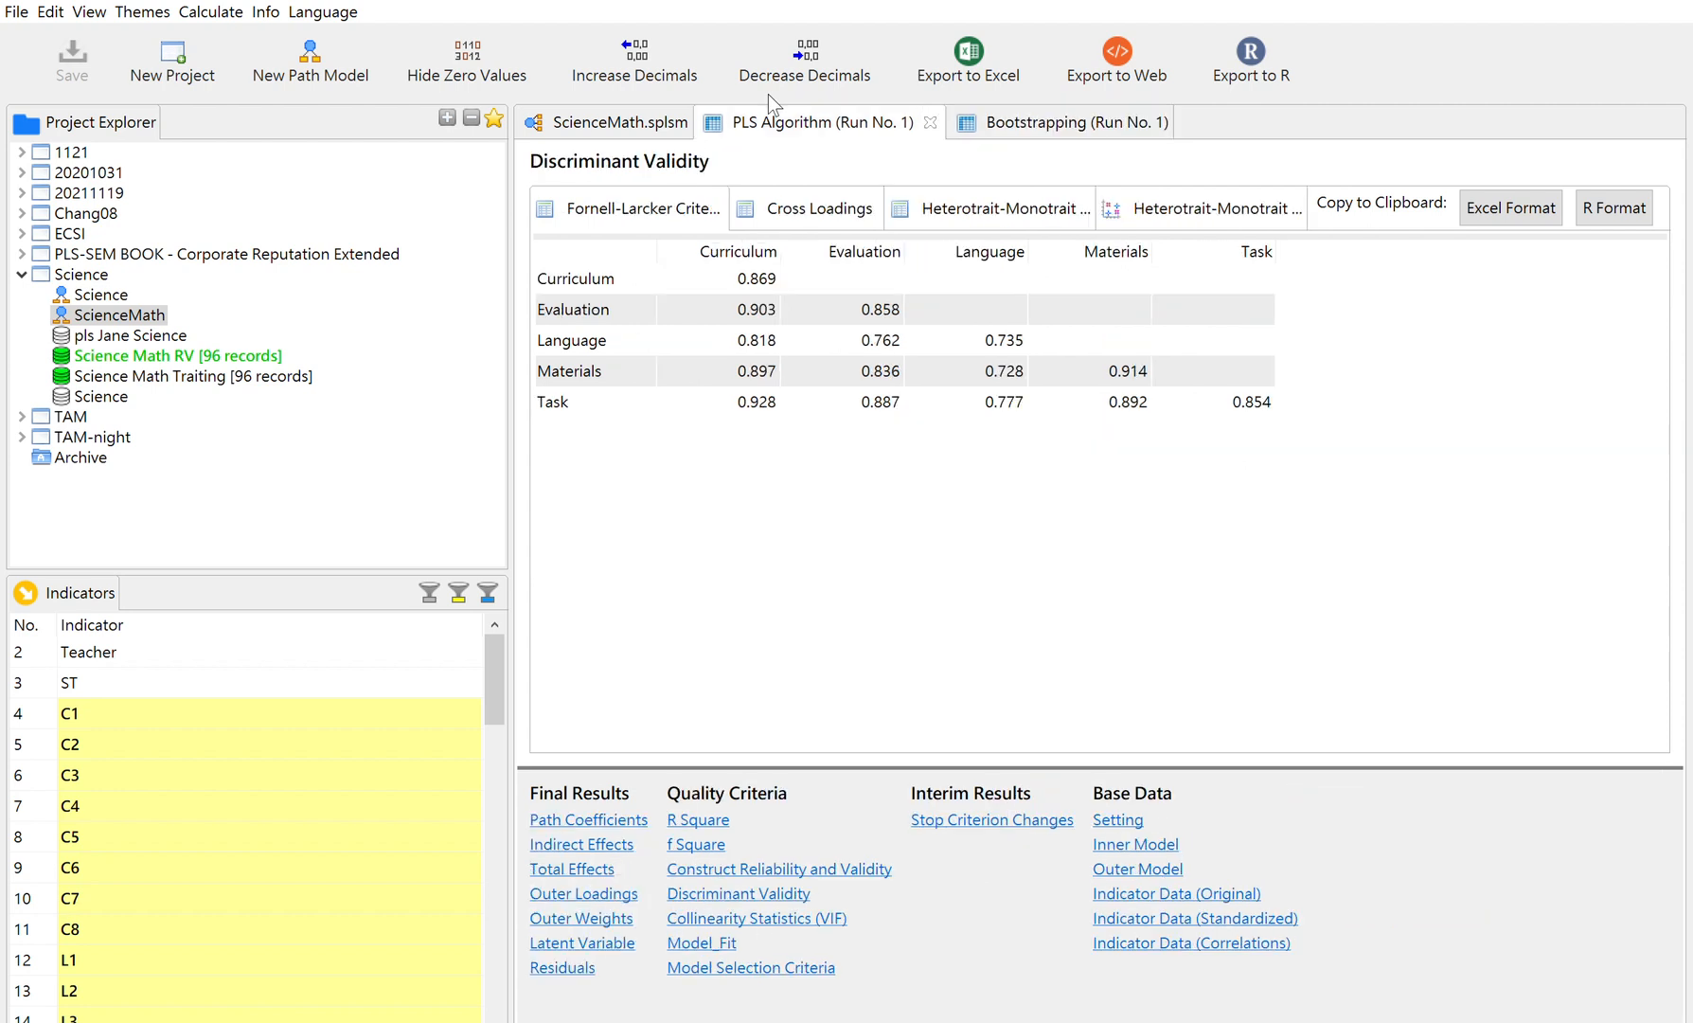
pyautogui.click(625, 108)
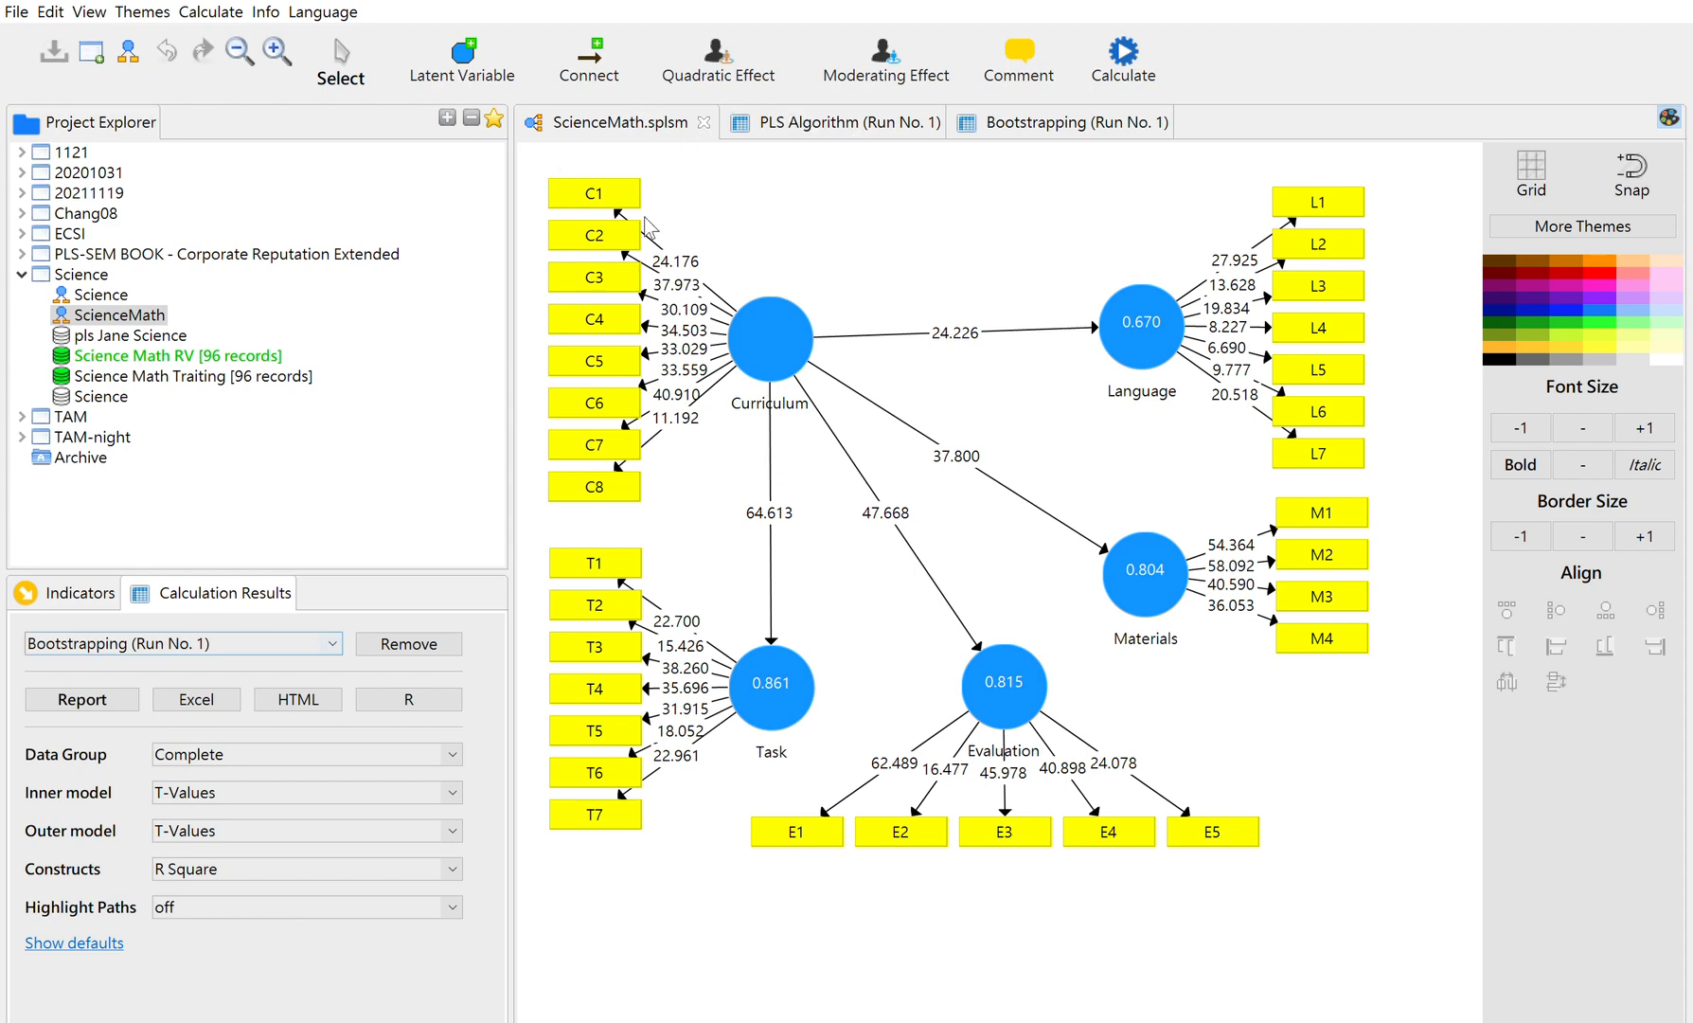
pyautogui.click(795, 119)
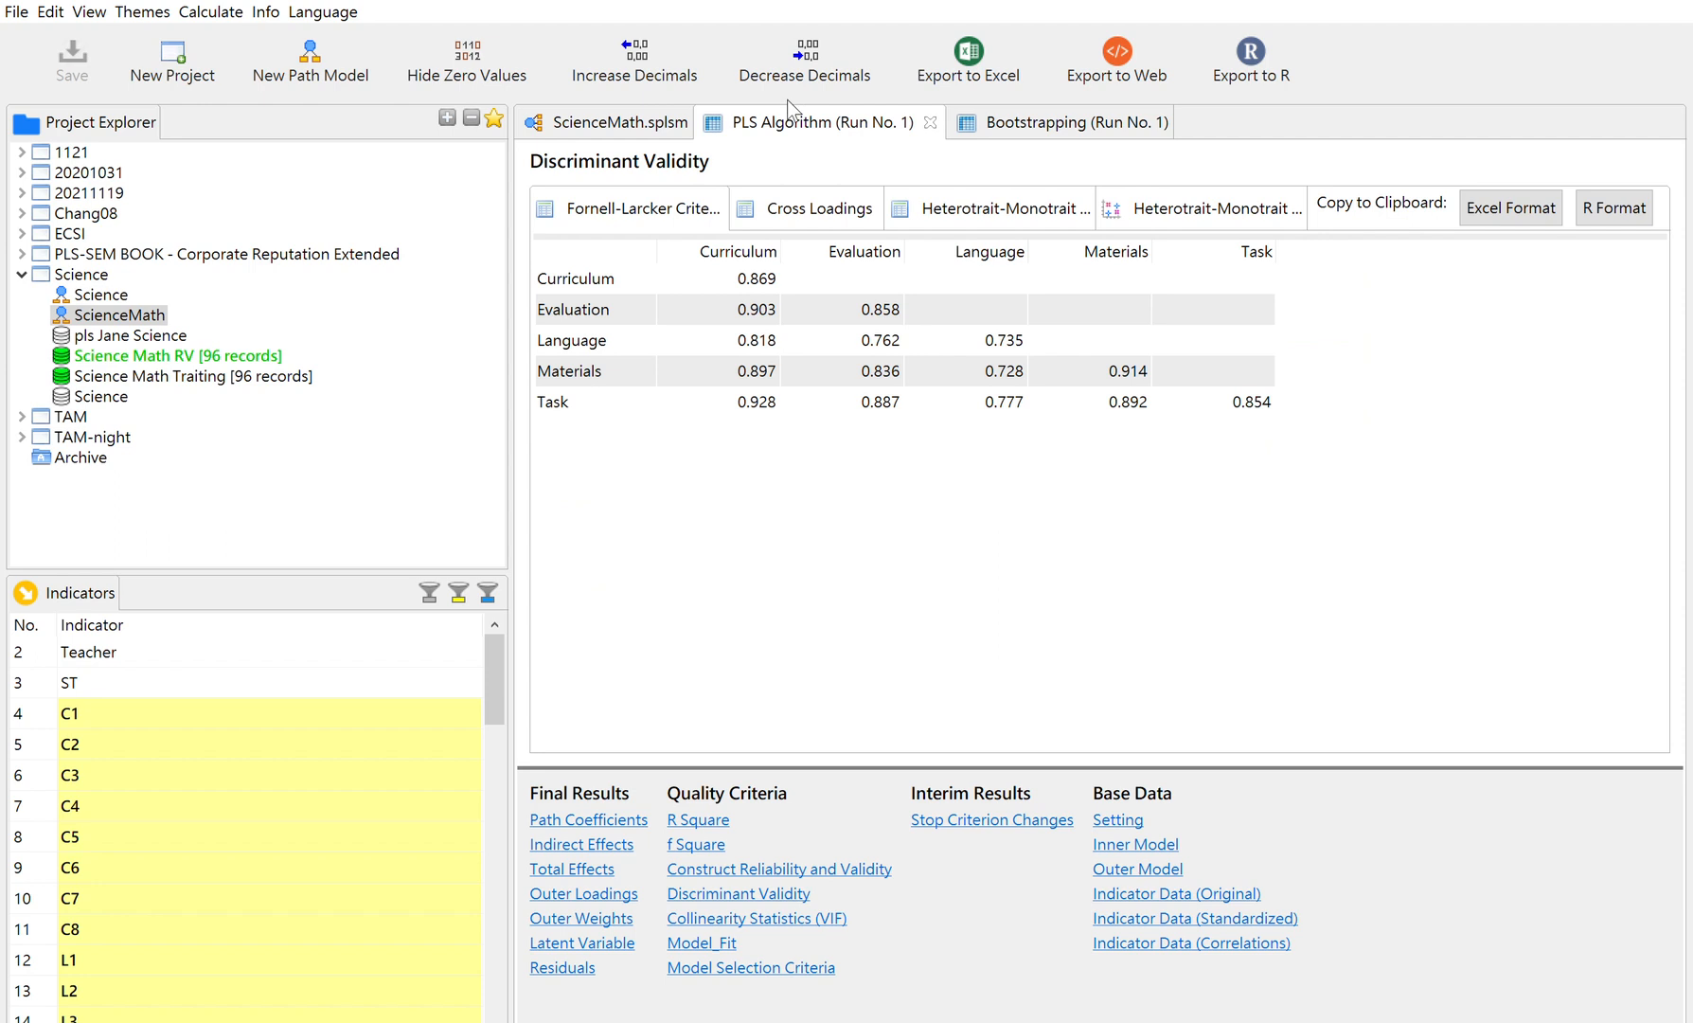
pyautogui.click(734, 861)
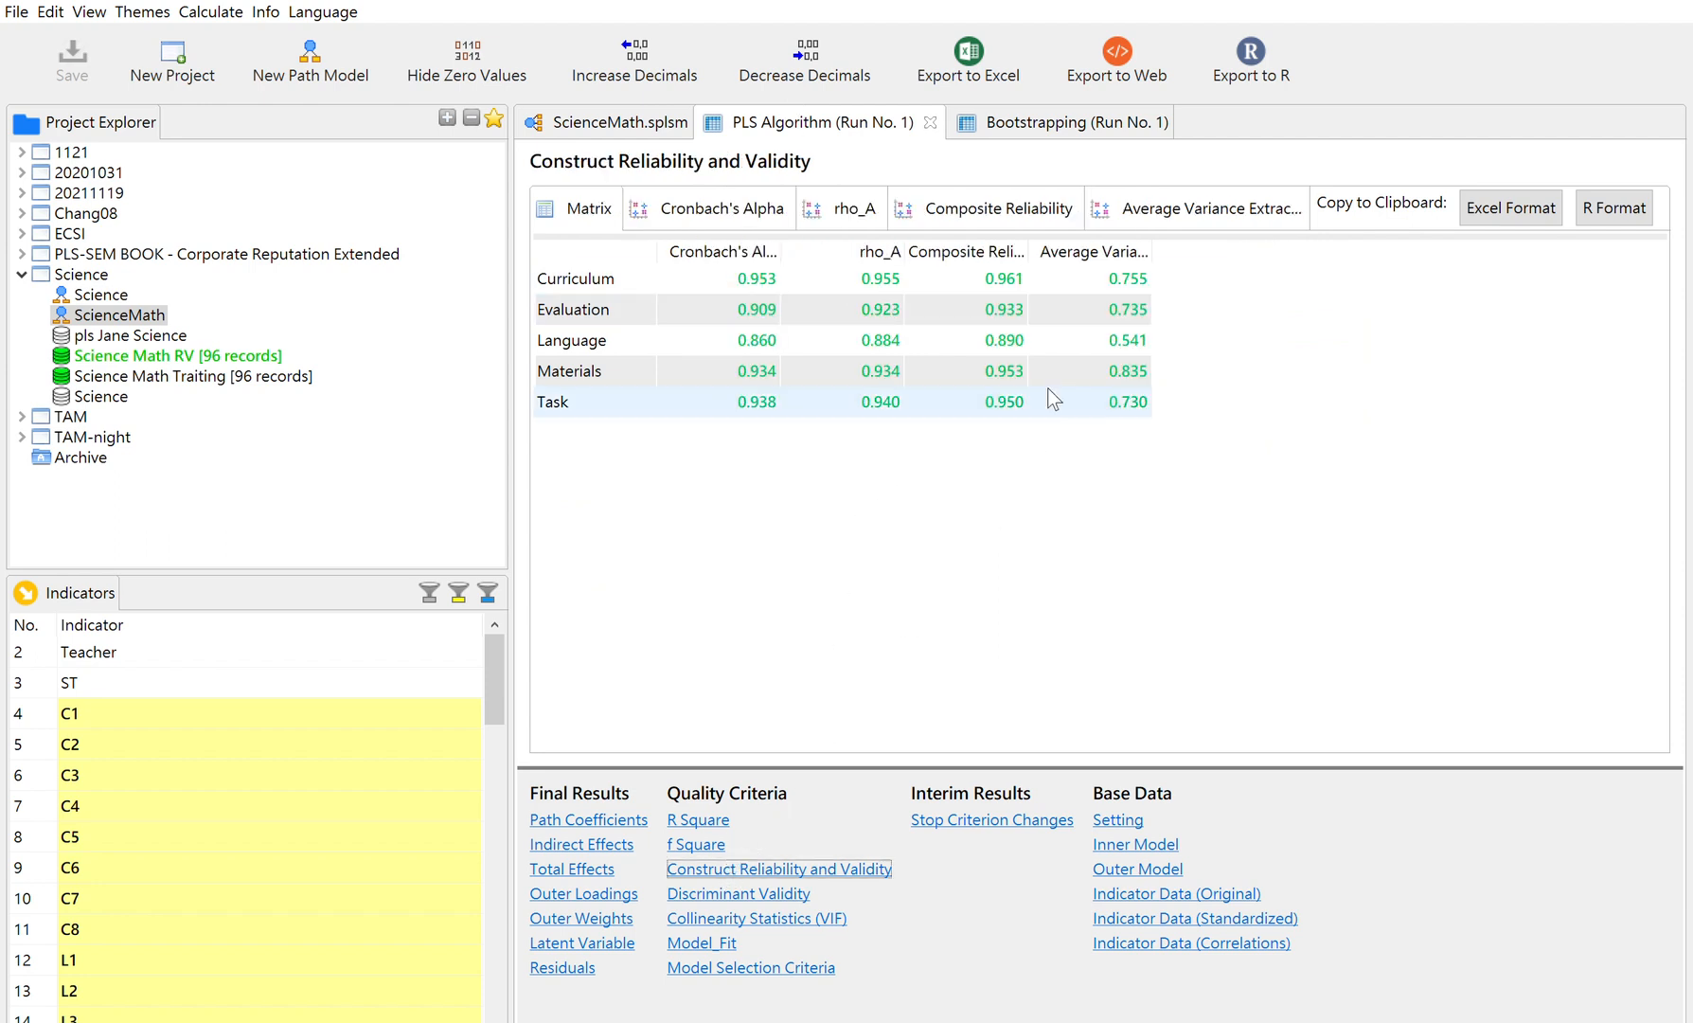
pyautogui.moveTo(1036, 234); pyautogui.dragTo(1077, 237)
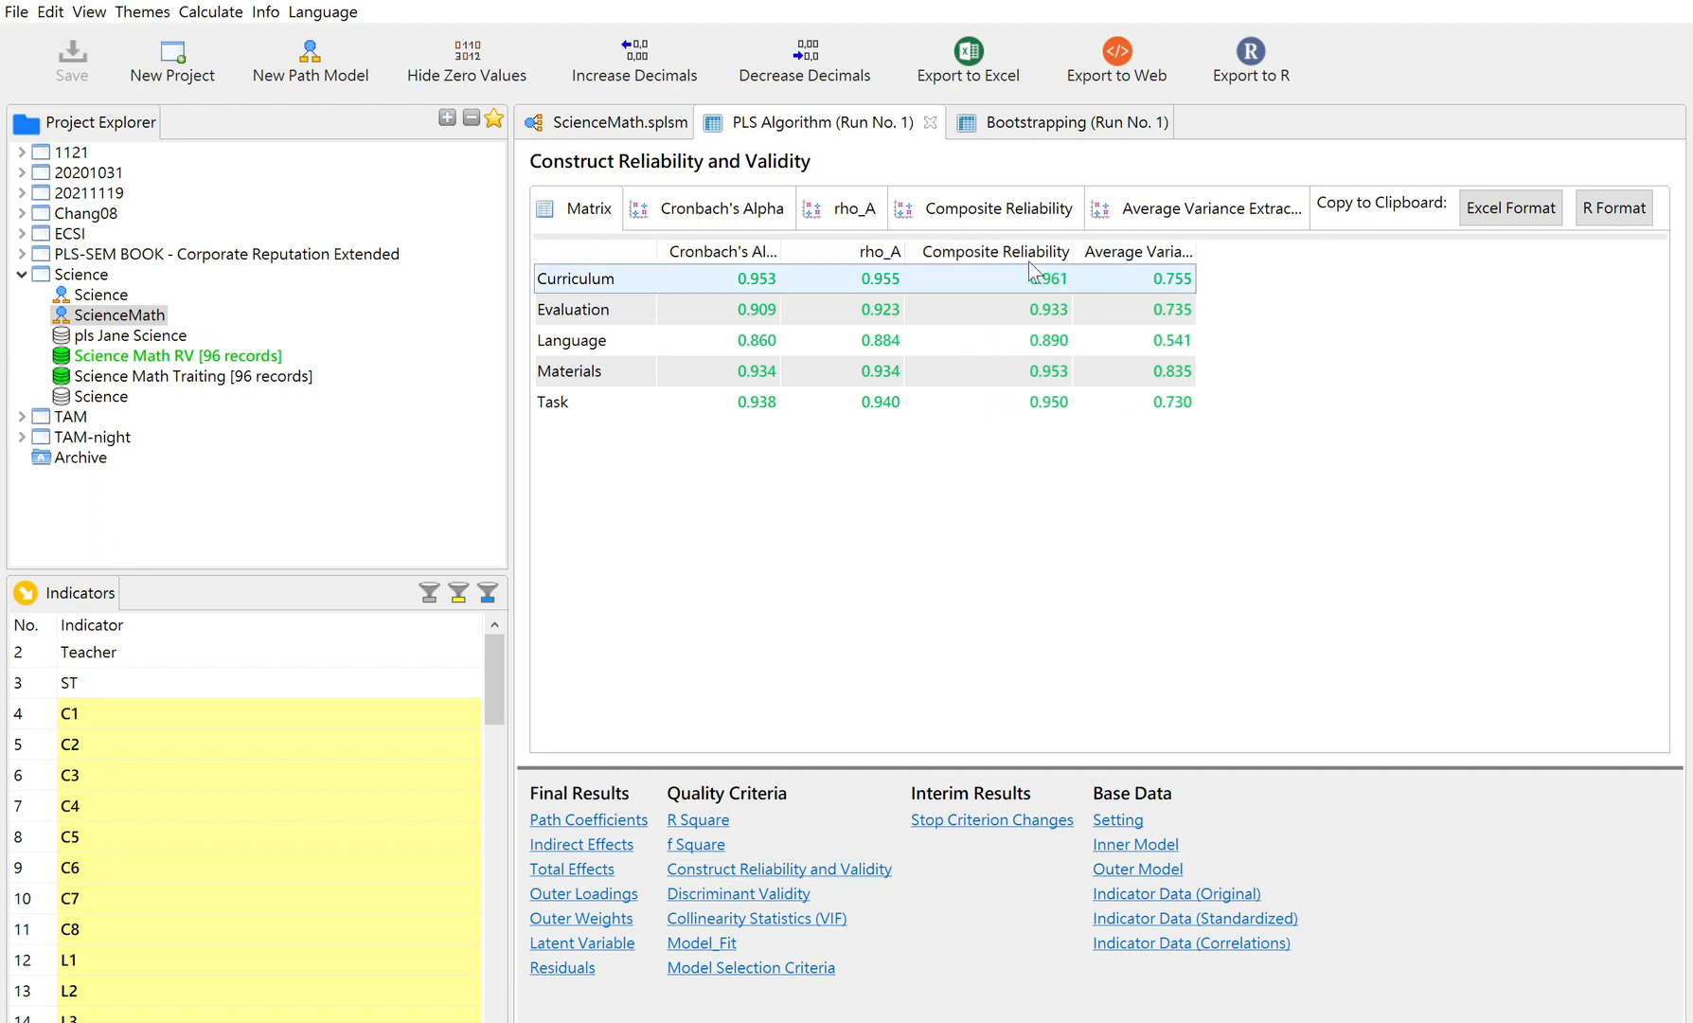
# - Delete the indicators C2, C7 and C8 from the Curriculum construct in the ScienceMath model
pyautogui.click(616, 120)
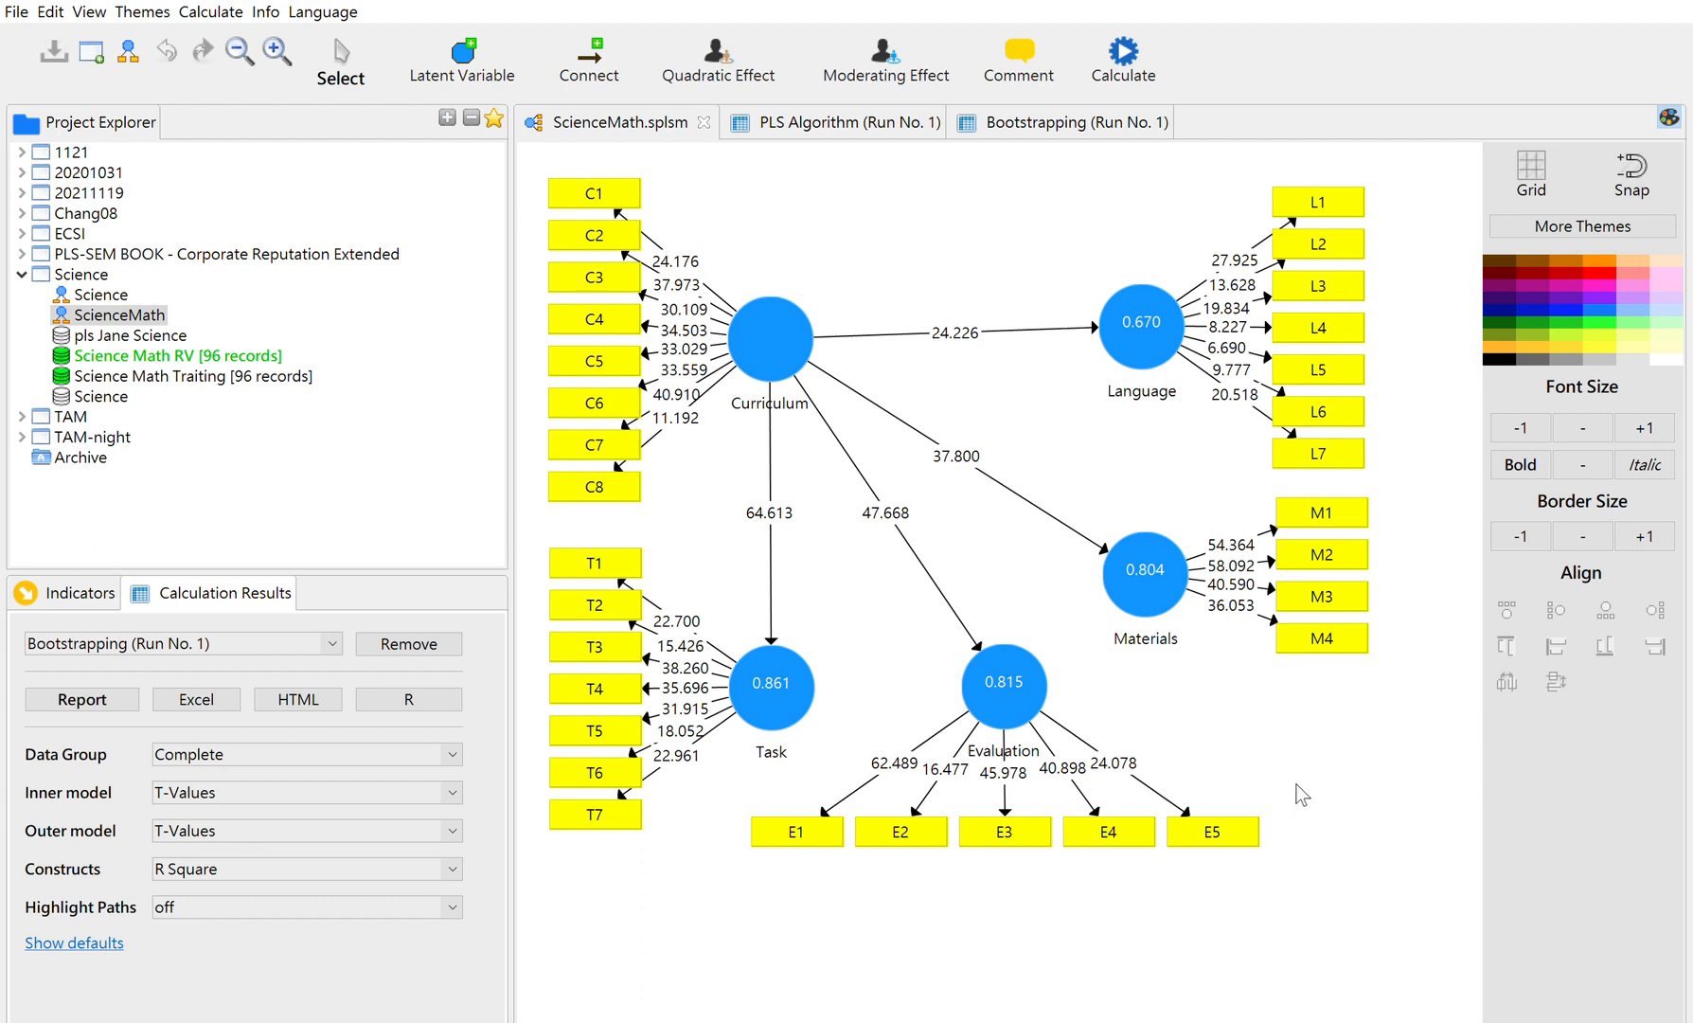
pyautogui.click(605, 227)
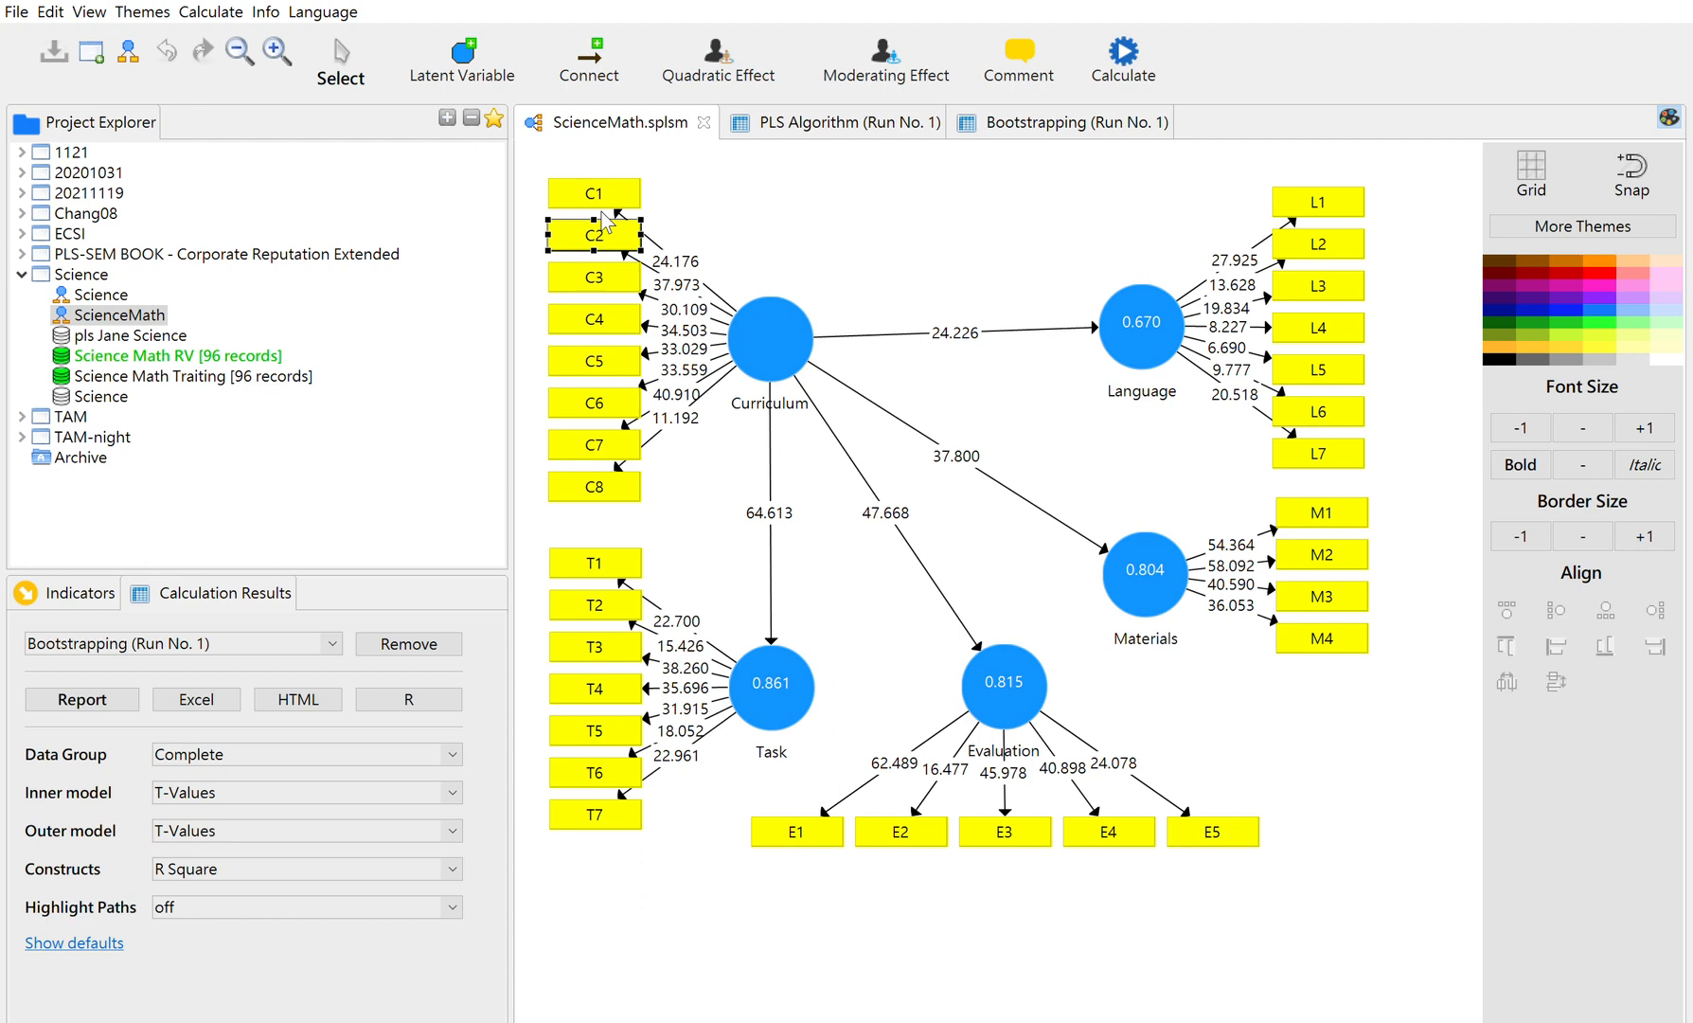
pyautogui.press('Delete')
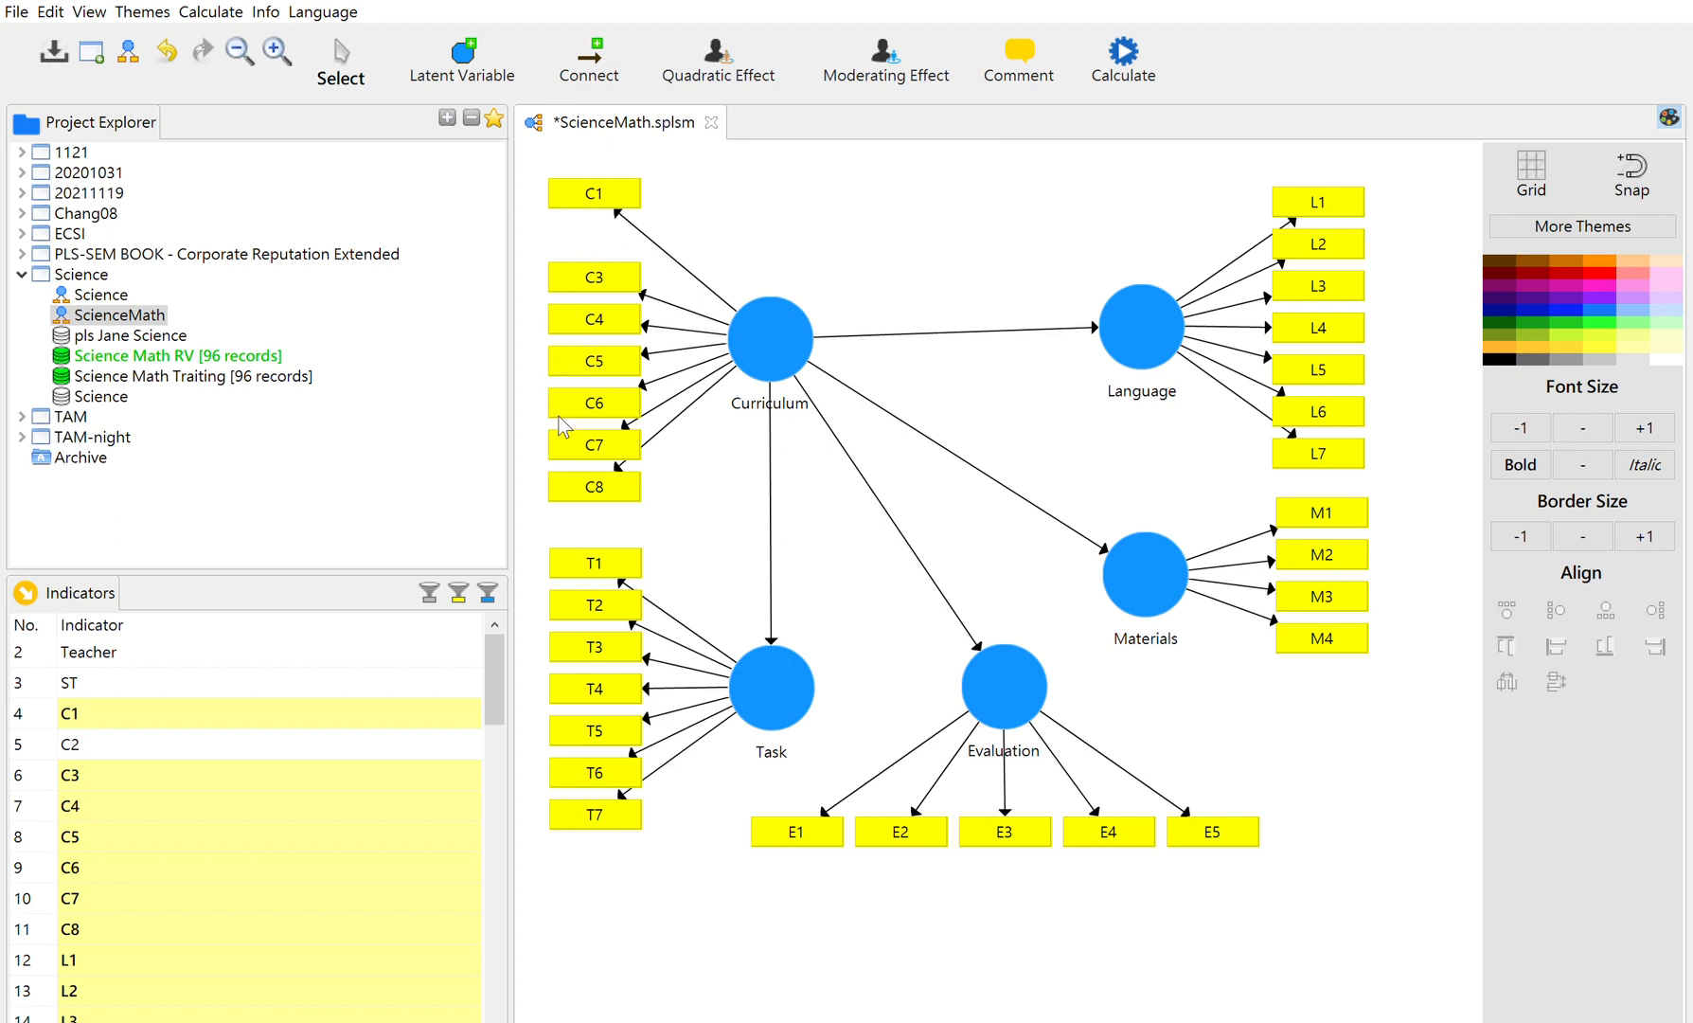
pyautogui.click(587, 428)
pyautogui.press('Delete')
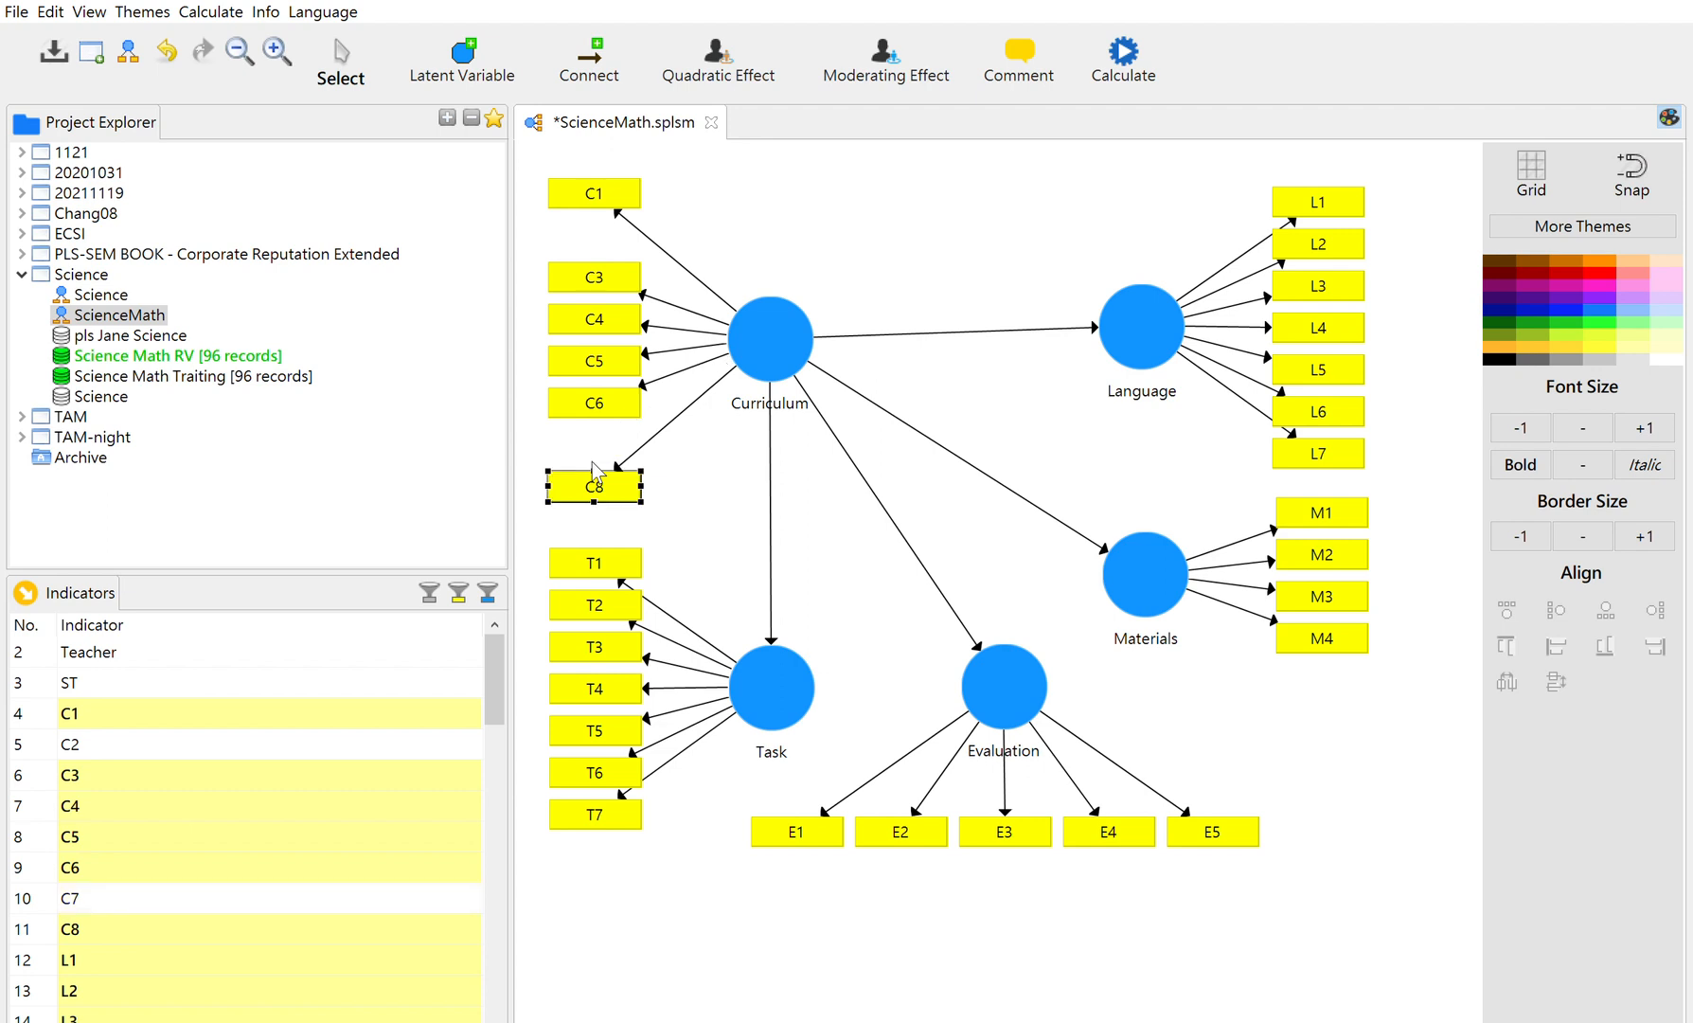
pyautogui.press('Delete')
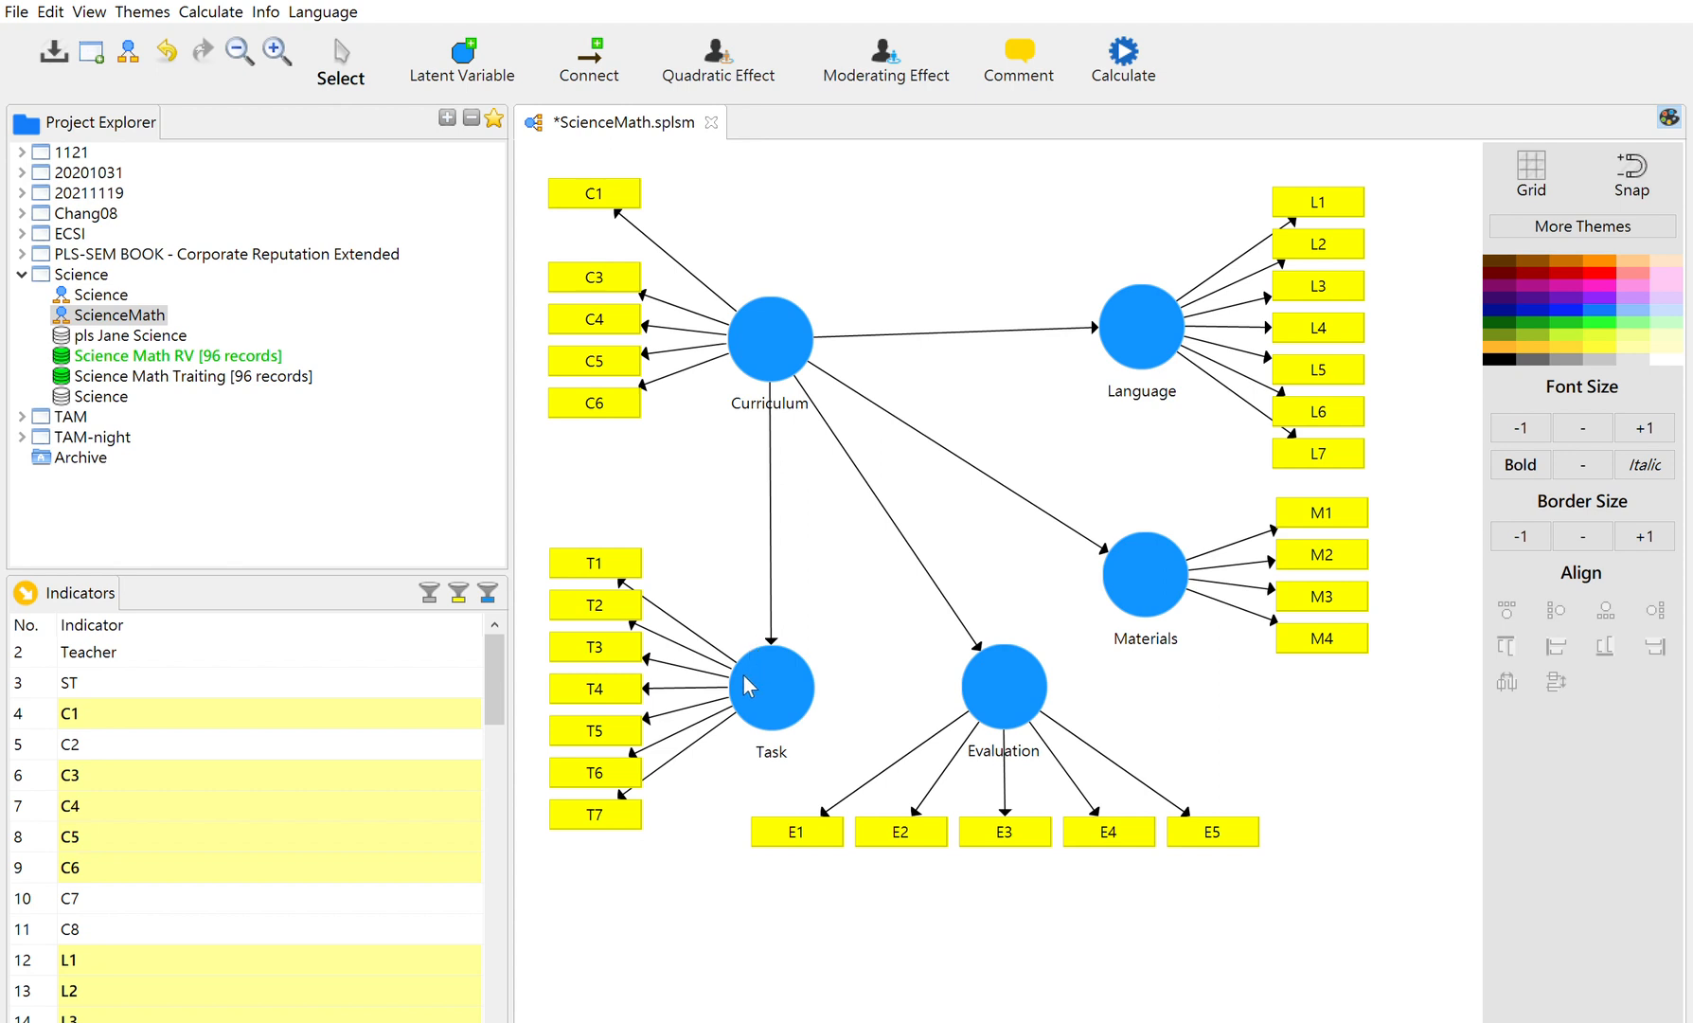
# - Delete the indicators M3 from Materials, T3 and T6 from Task, and E4 from Evaluation
pyautogui.click(1318, 592)
pyautogui.press('Delete')
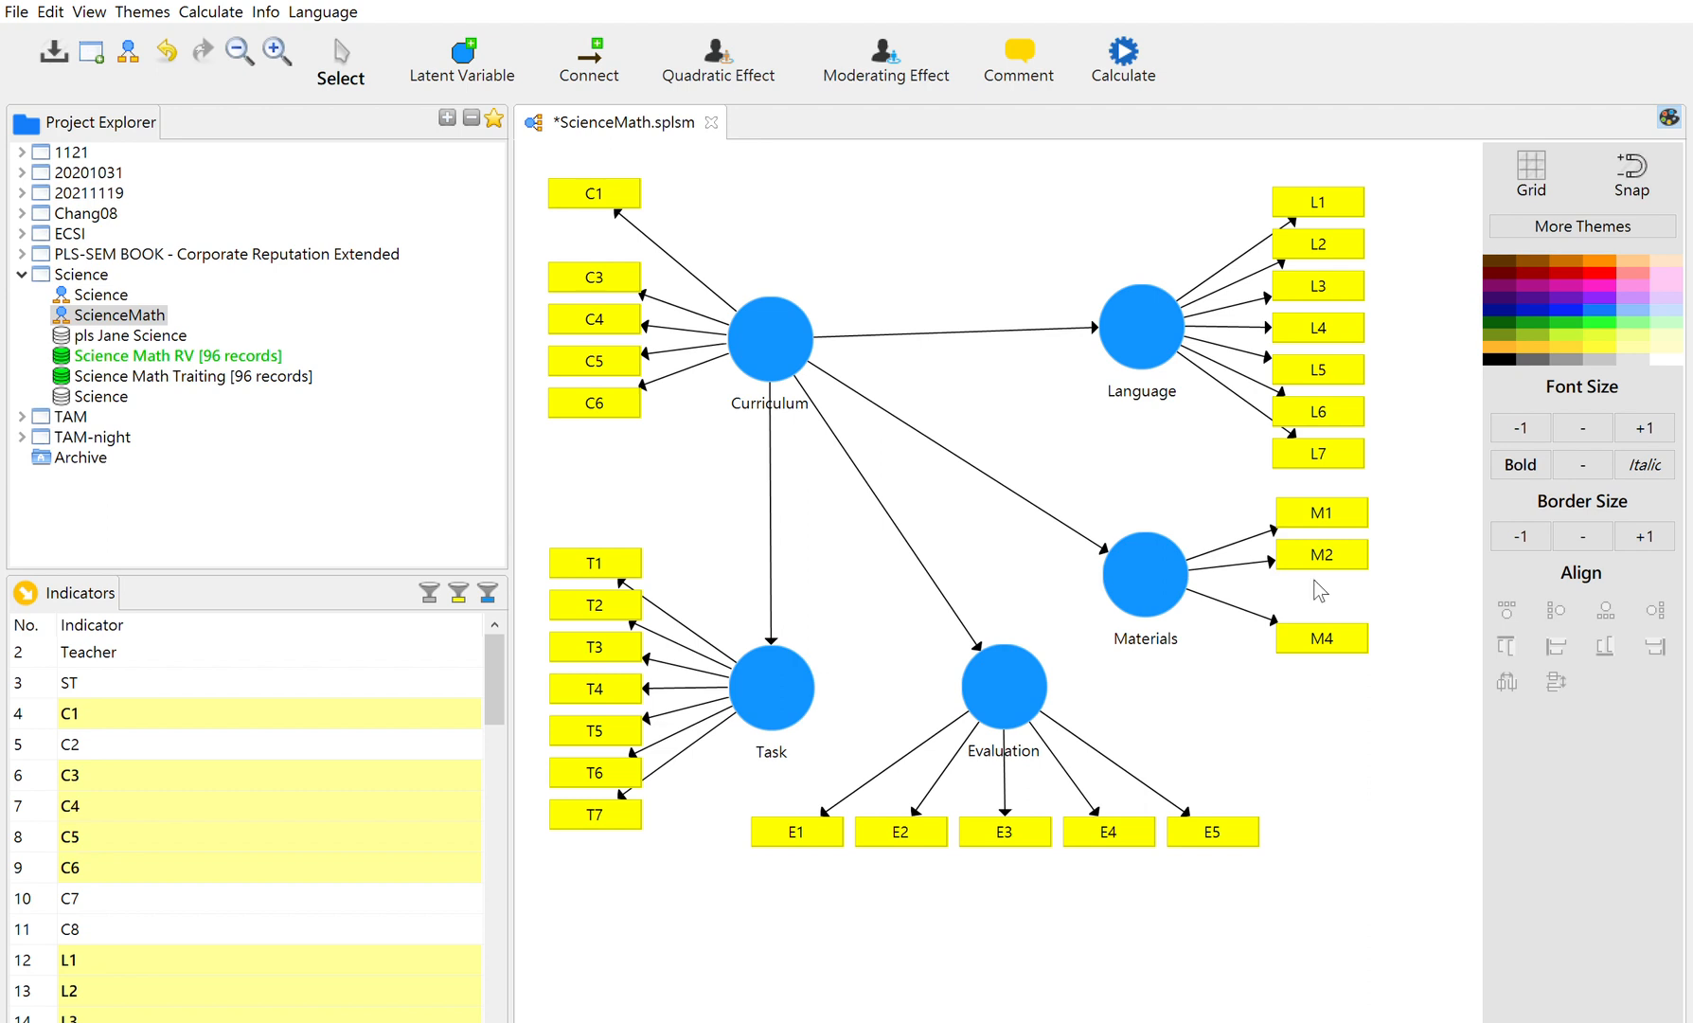
pyautogui.click(581, 631)
pyautogui.press('Delete')
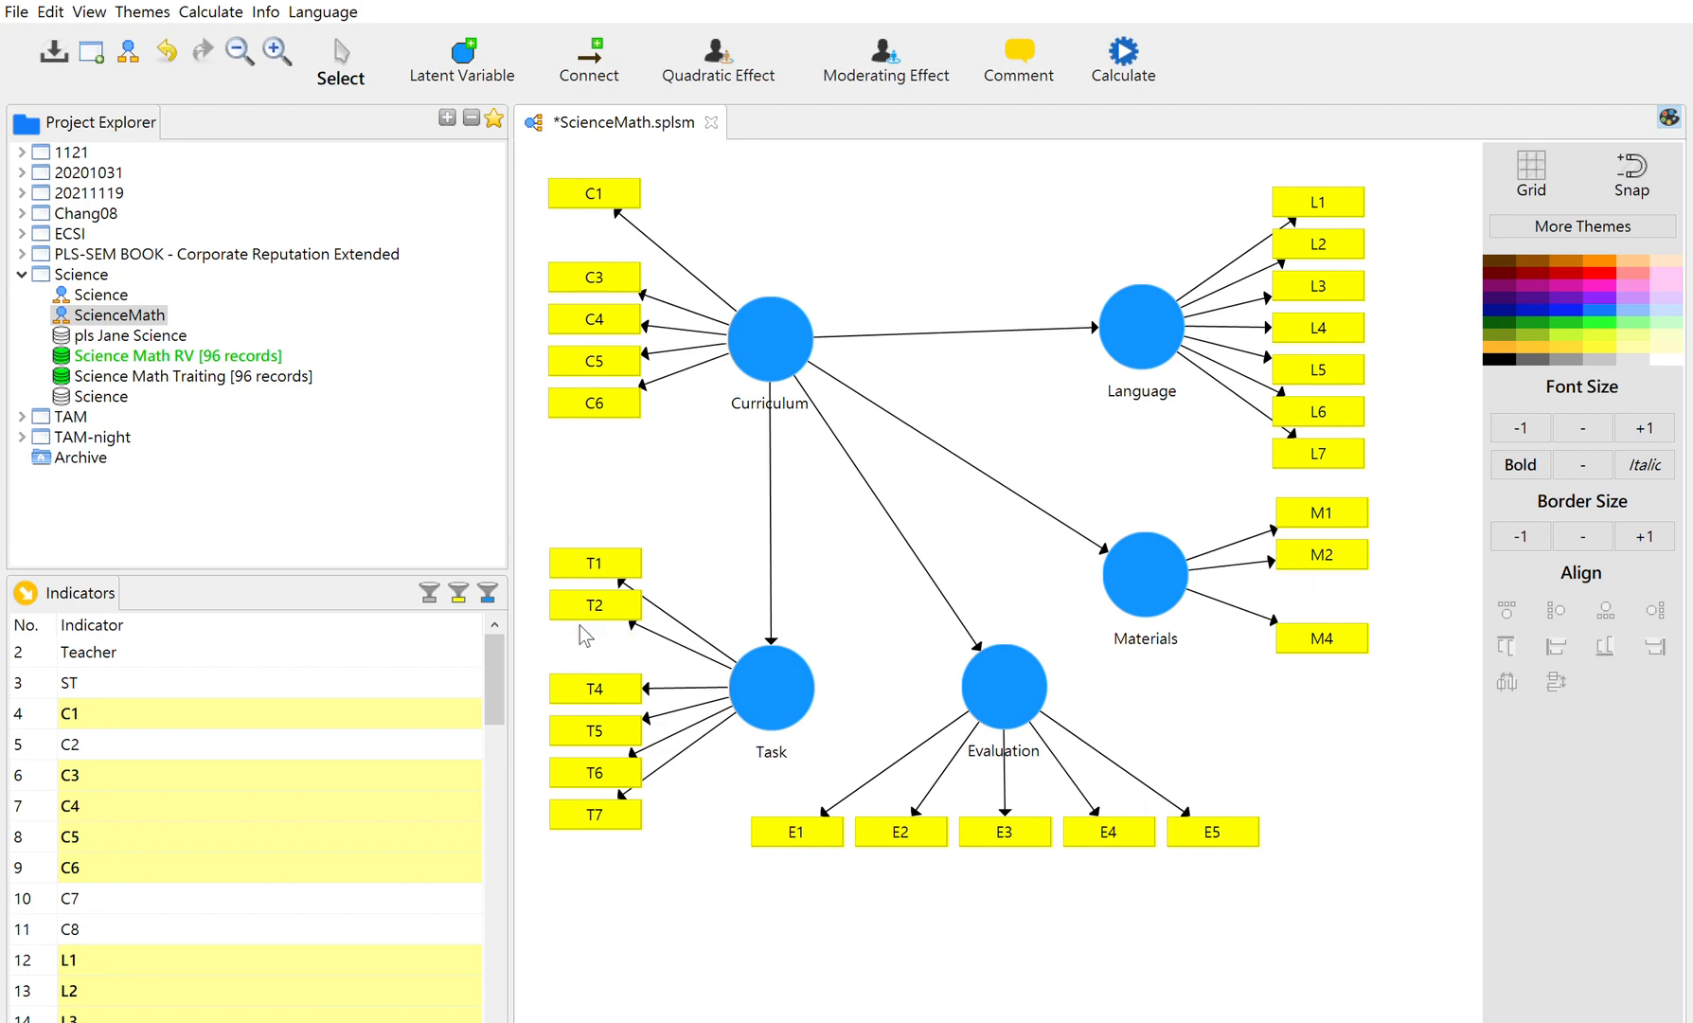
pyautogui.click(573, 762)
pyautogui.press('Delete')
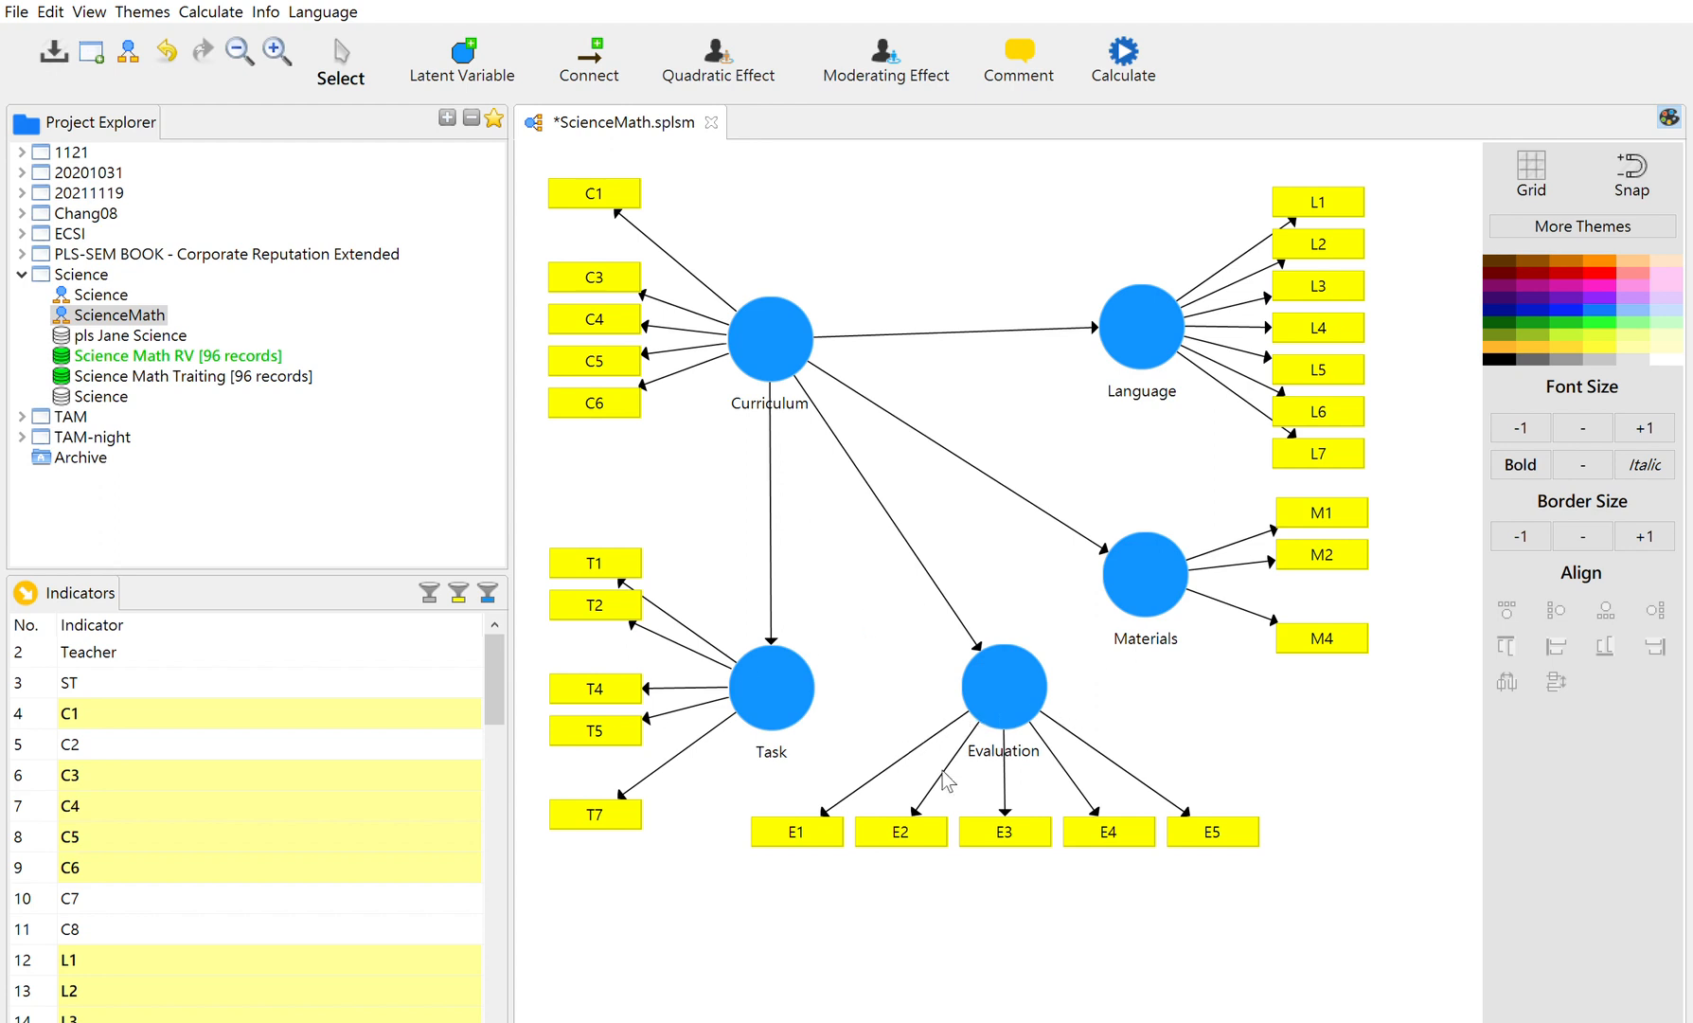
pyautogui.click(1104, 818)
pyautogui.press('Delete')
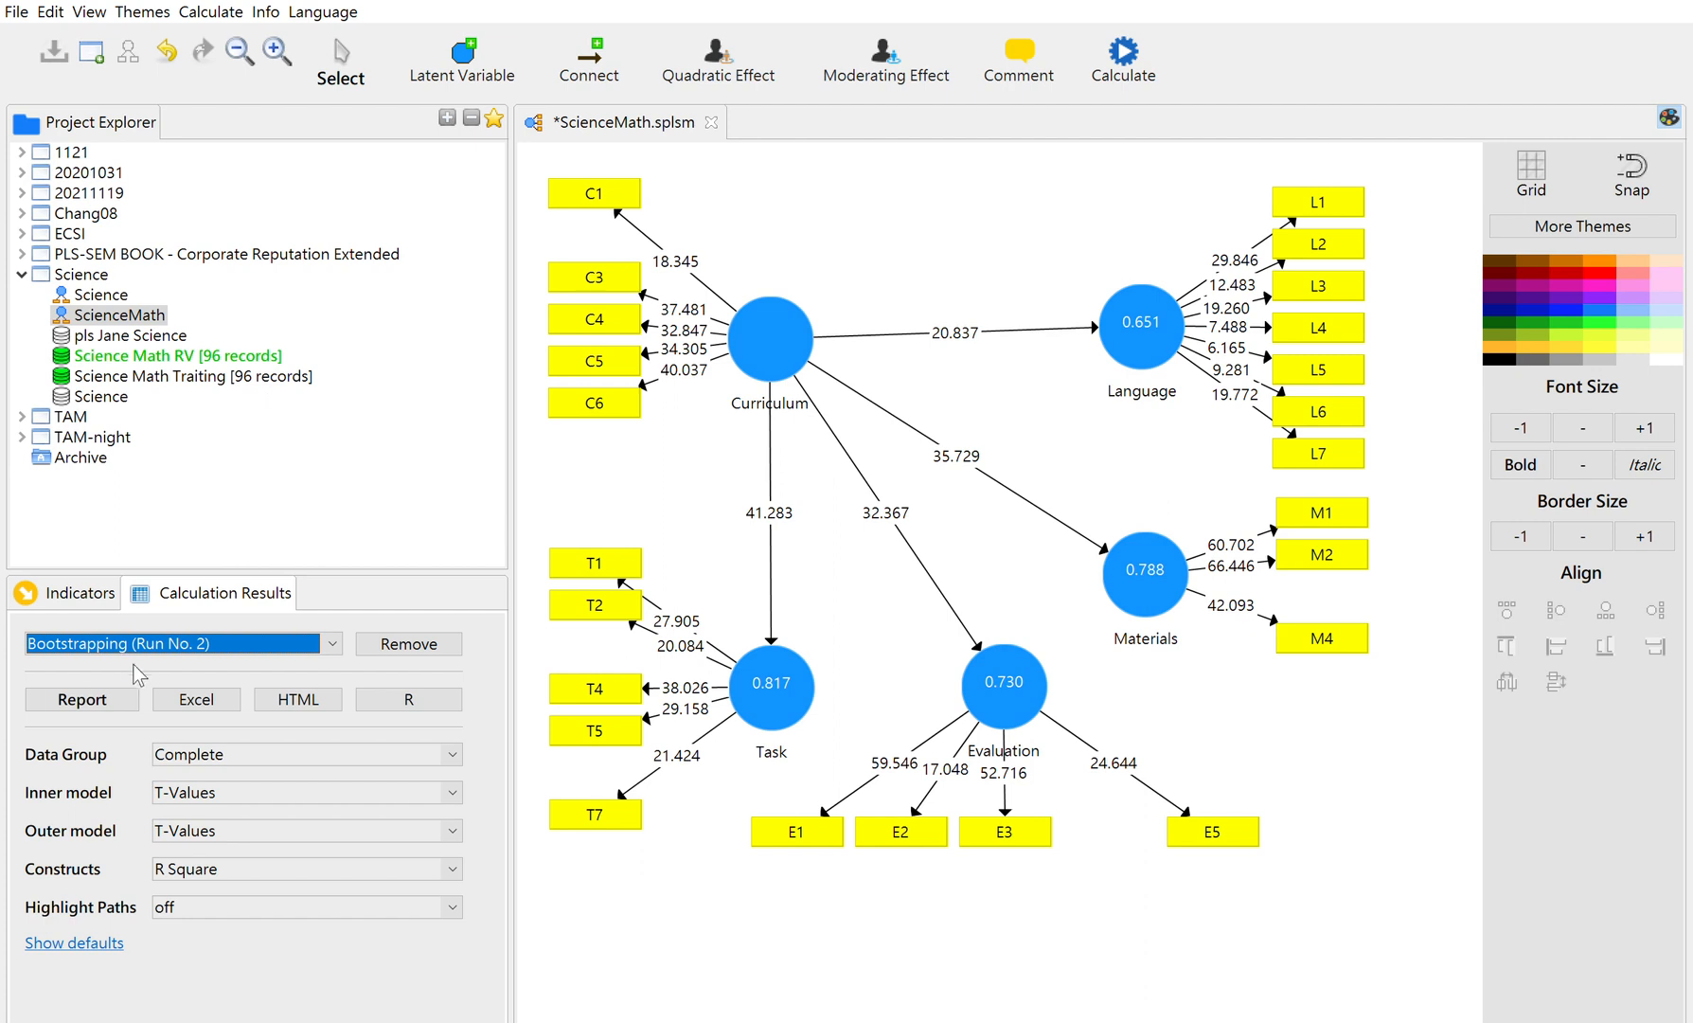
# - Switch the calculation results to PLS Algorithm (Run No. 3) and open its report at Construct Reliability and Validity
pyautogui.click(147, 639)
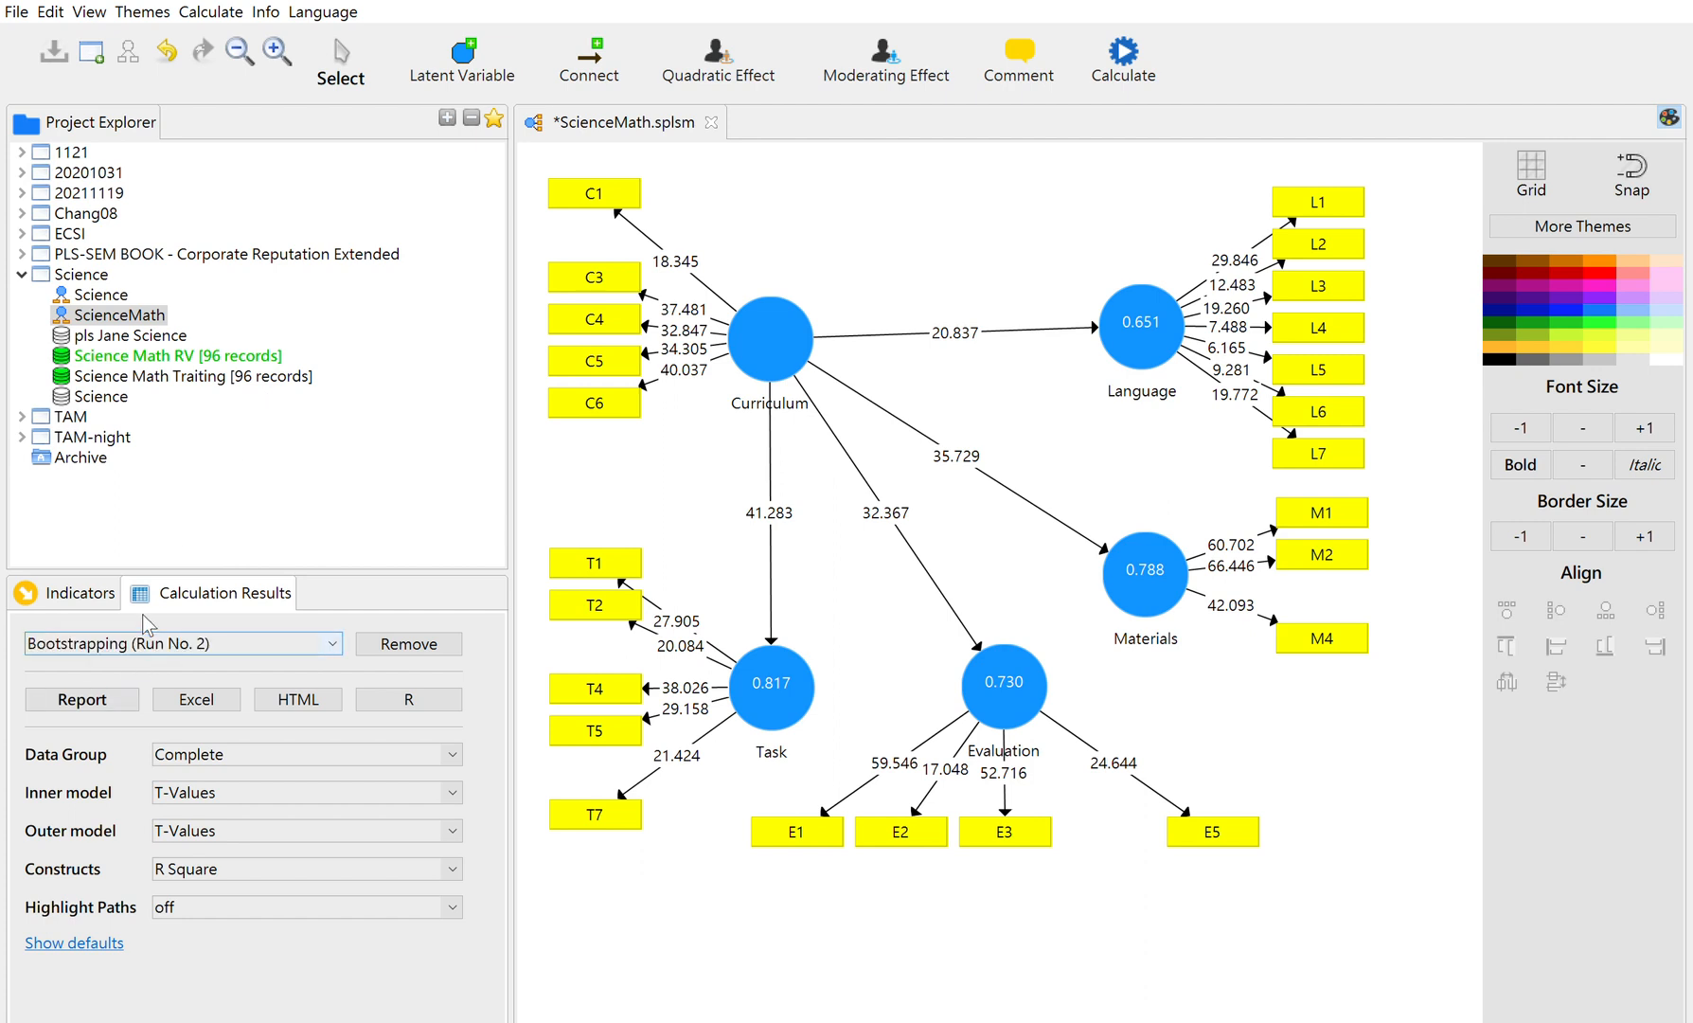
pyautogui.click(123, 661)
pyautogui.click(68, 699)
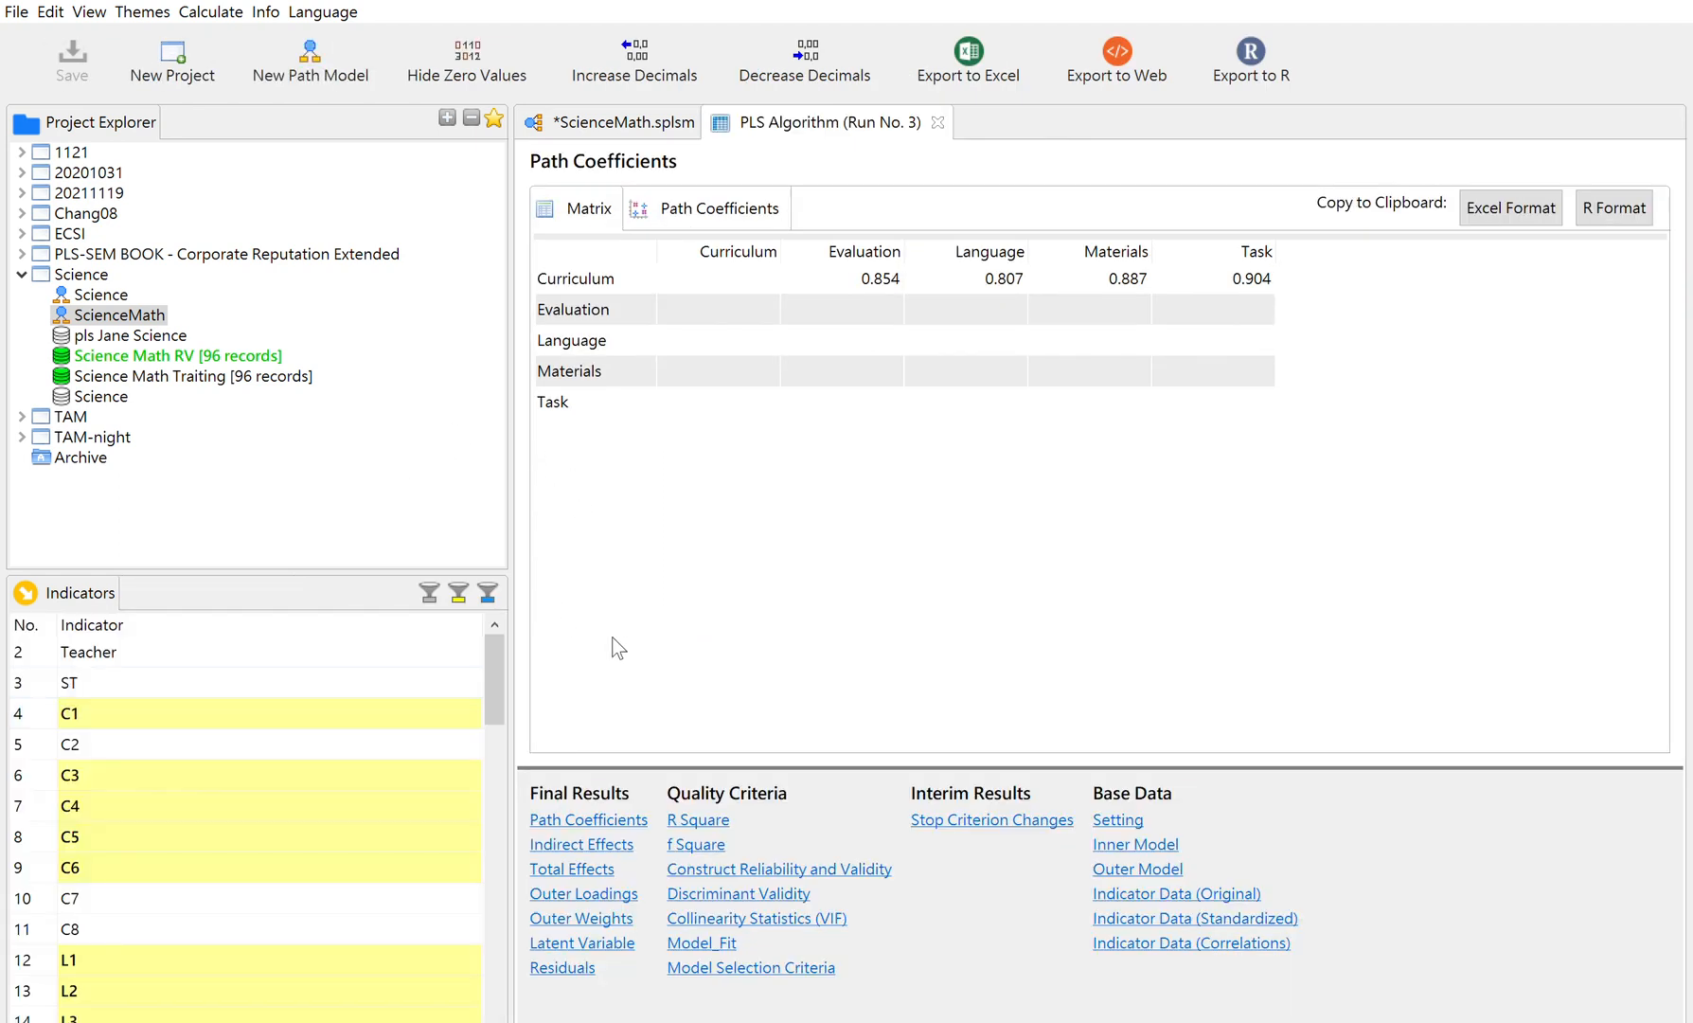
pyautogui.click(720, 866)
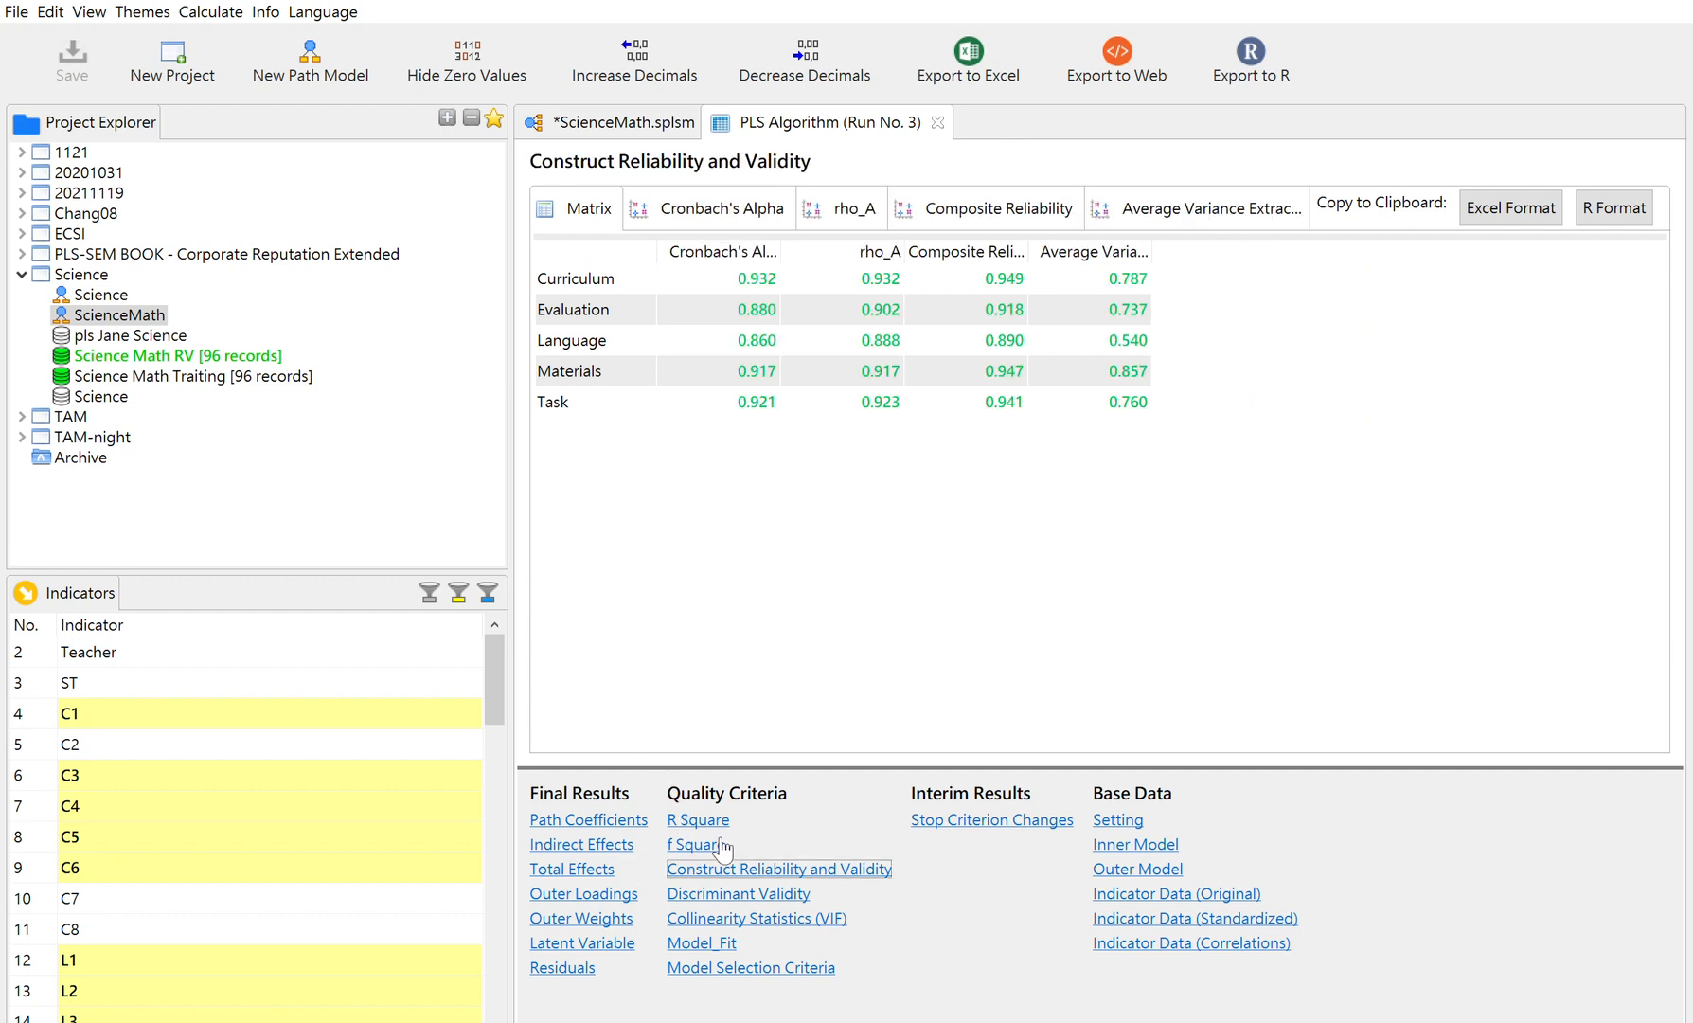
# - Show the Outer Loadings matrix and review the loadings of all remaining indicators across the five constructs
pyautogui.click(580, 888)
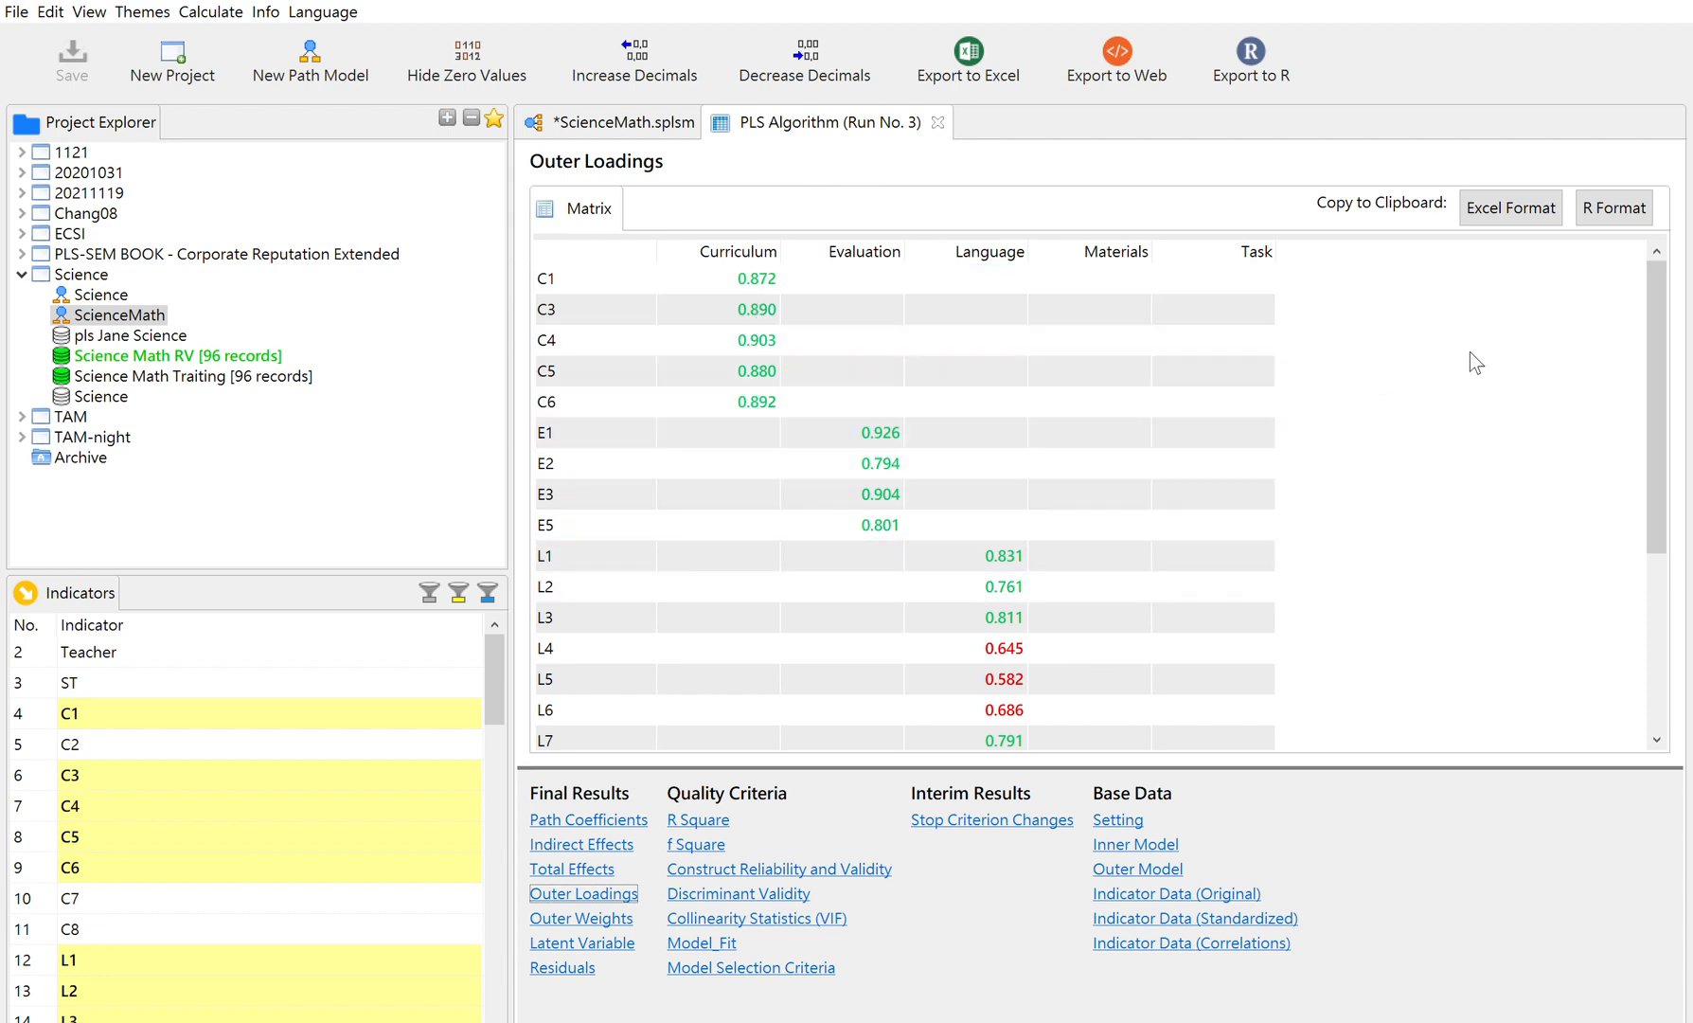
pyautogui.moveTo(1656, 289); pyautogui.dragTo(1648, 446)
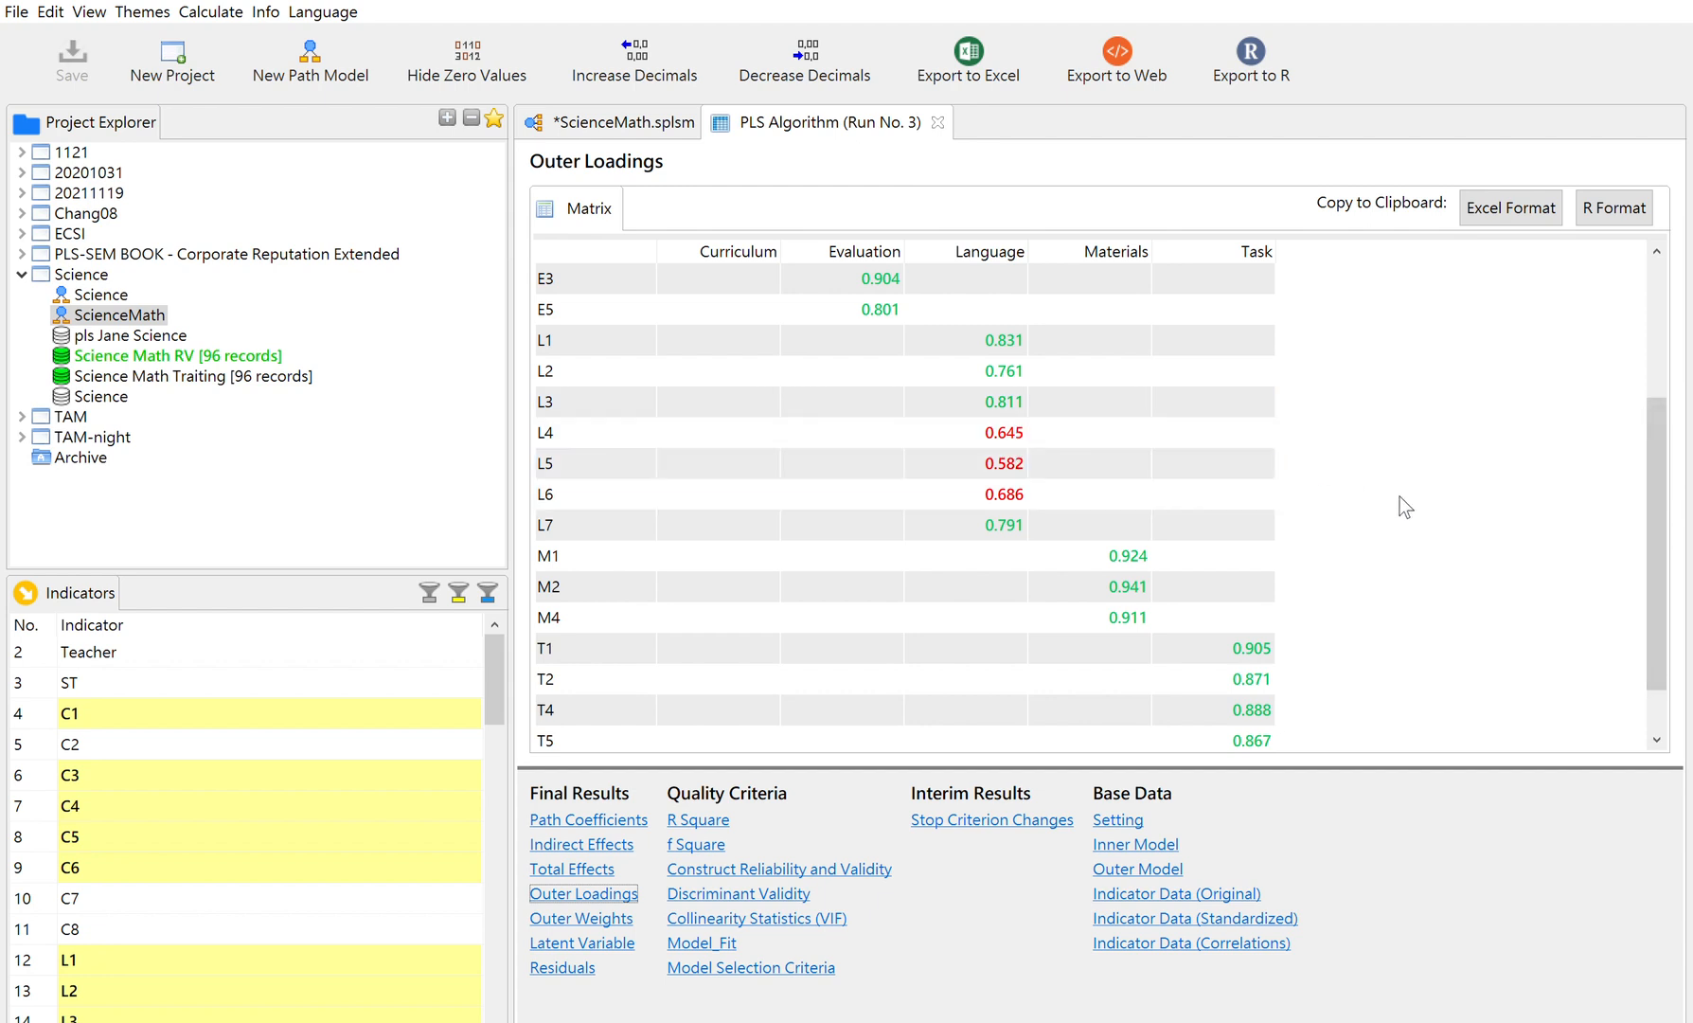
pyautogui.moveTo(1659, 437); pyautogui.dragTo(1590, 293)
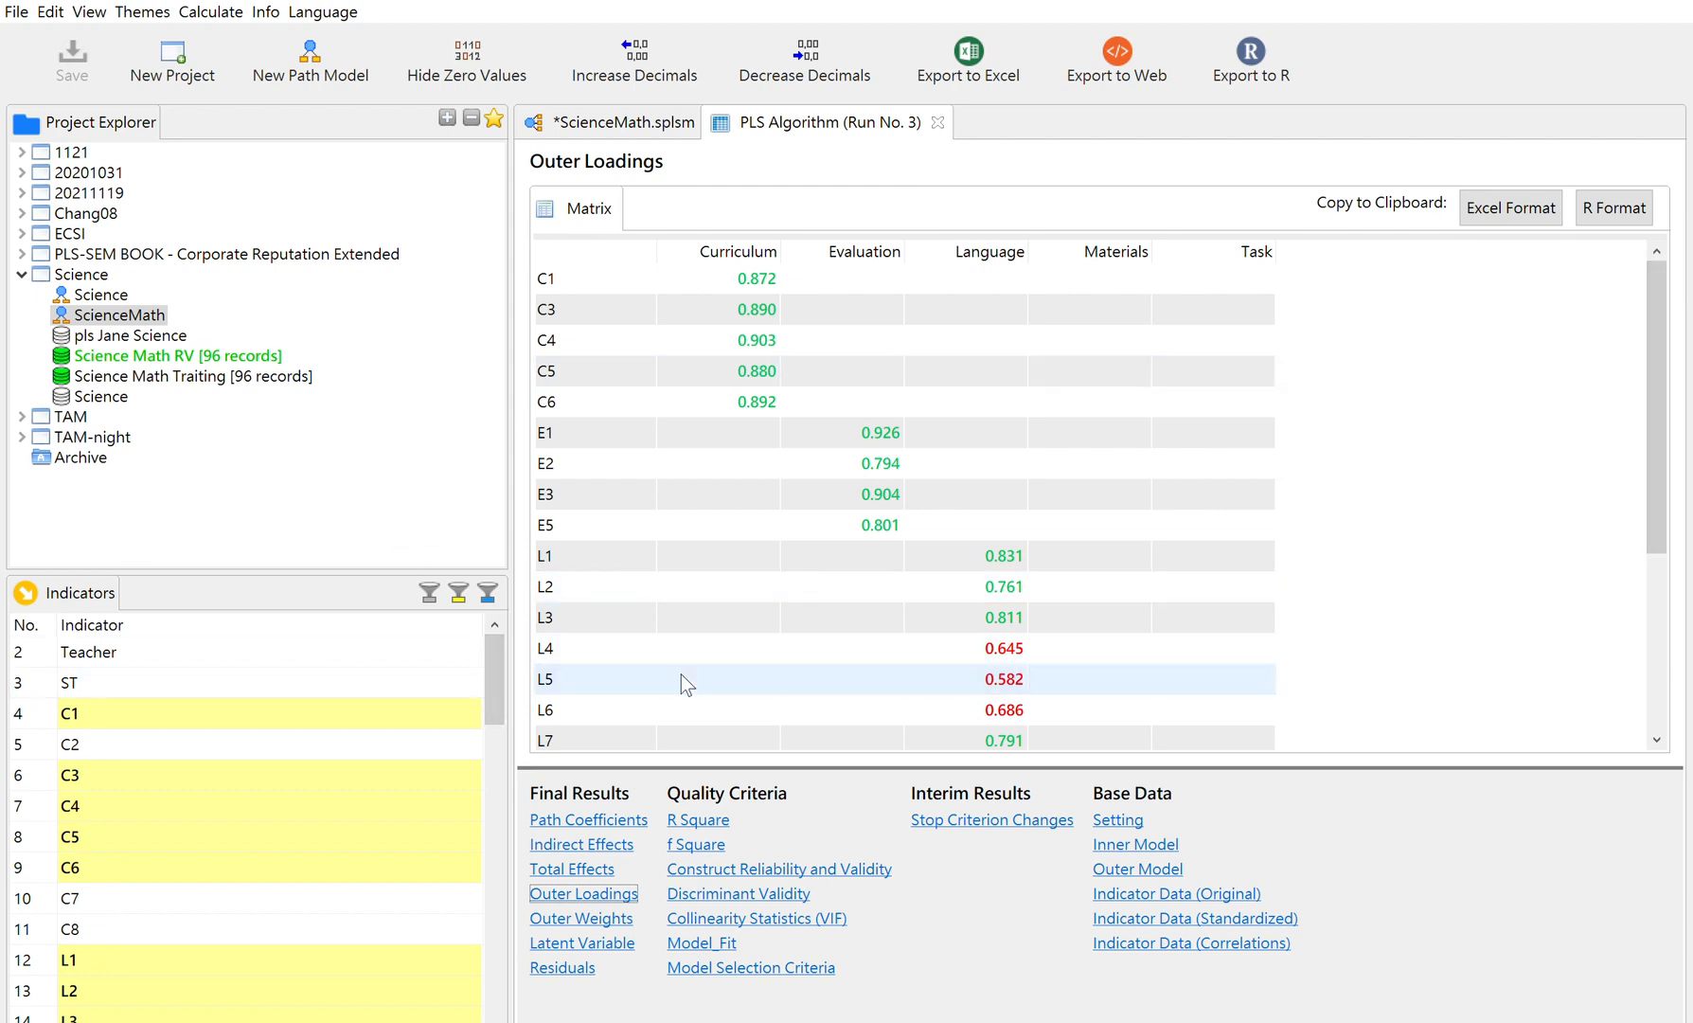
# - Return to Construct Reliability and Validity and widen the Composite Reliability and Average Variance Extracted columns
pyautogui.click(761, 864)
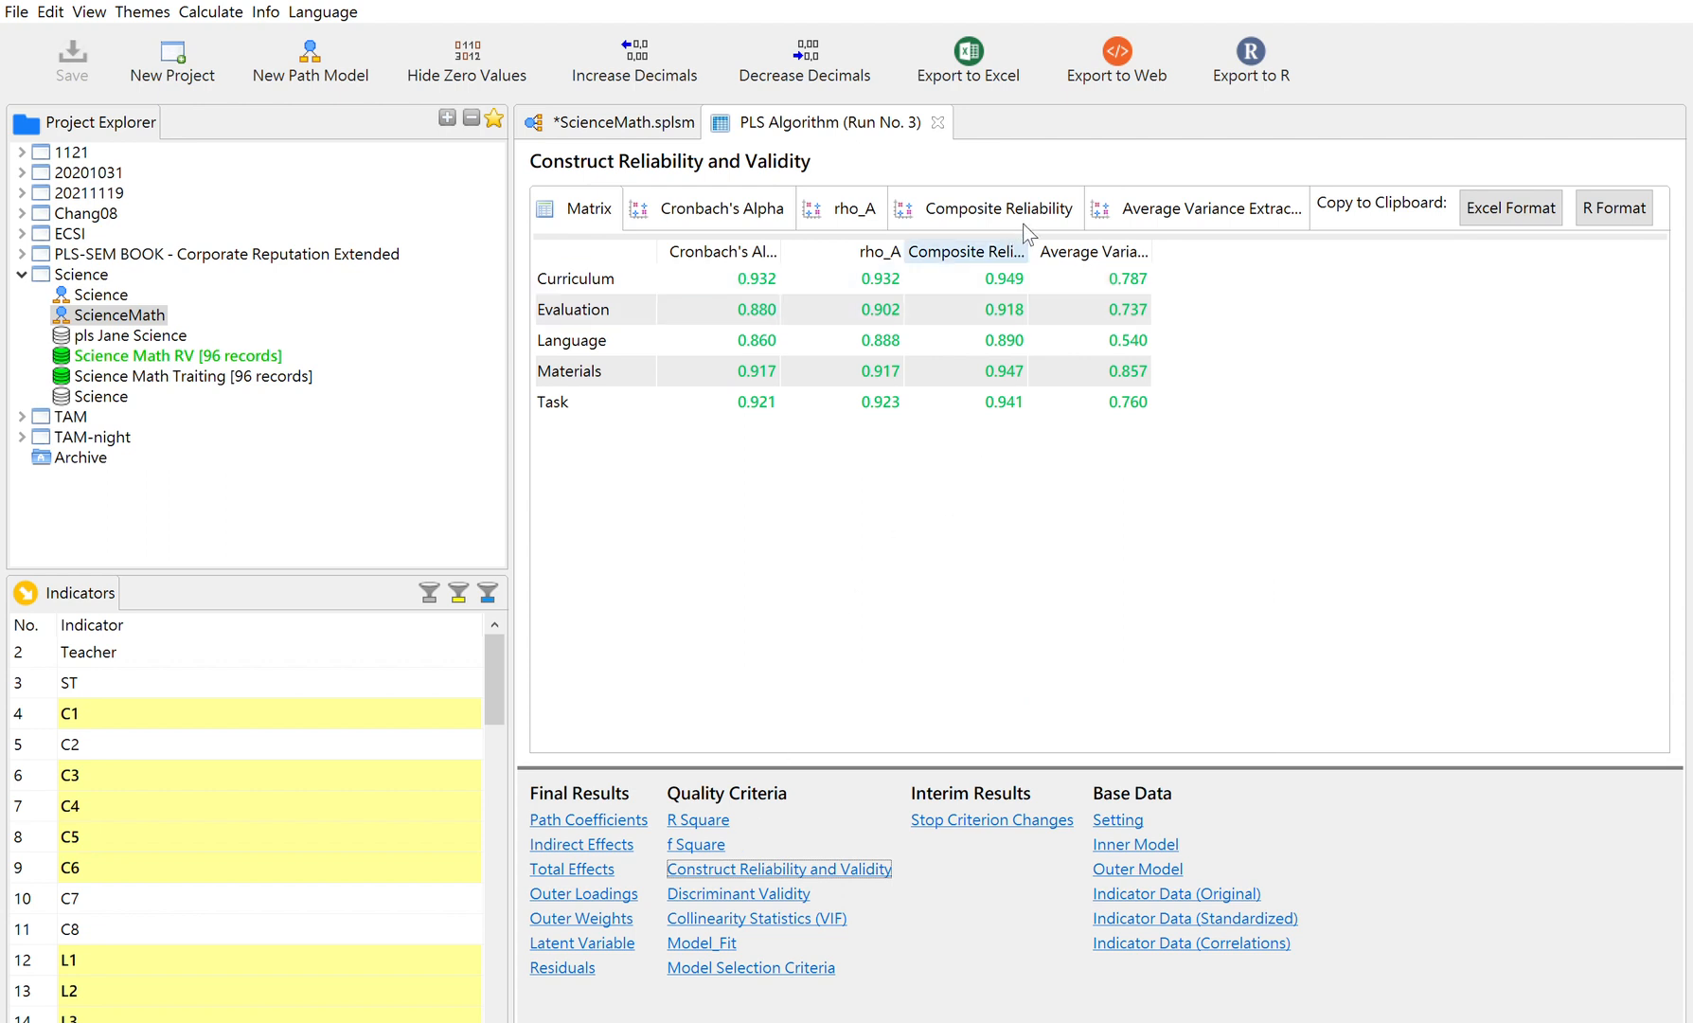
pyautogui.moveTo(1039, 238); pyautogui.dragTo(1091, 235)
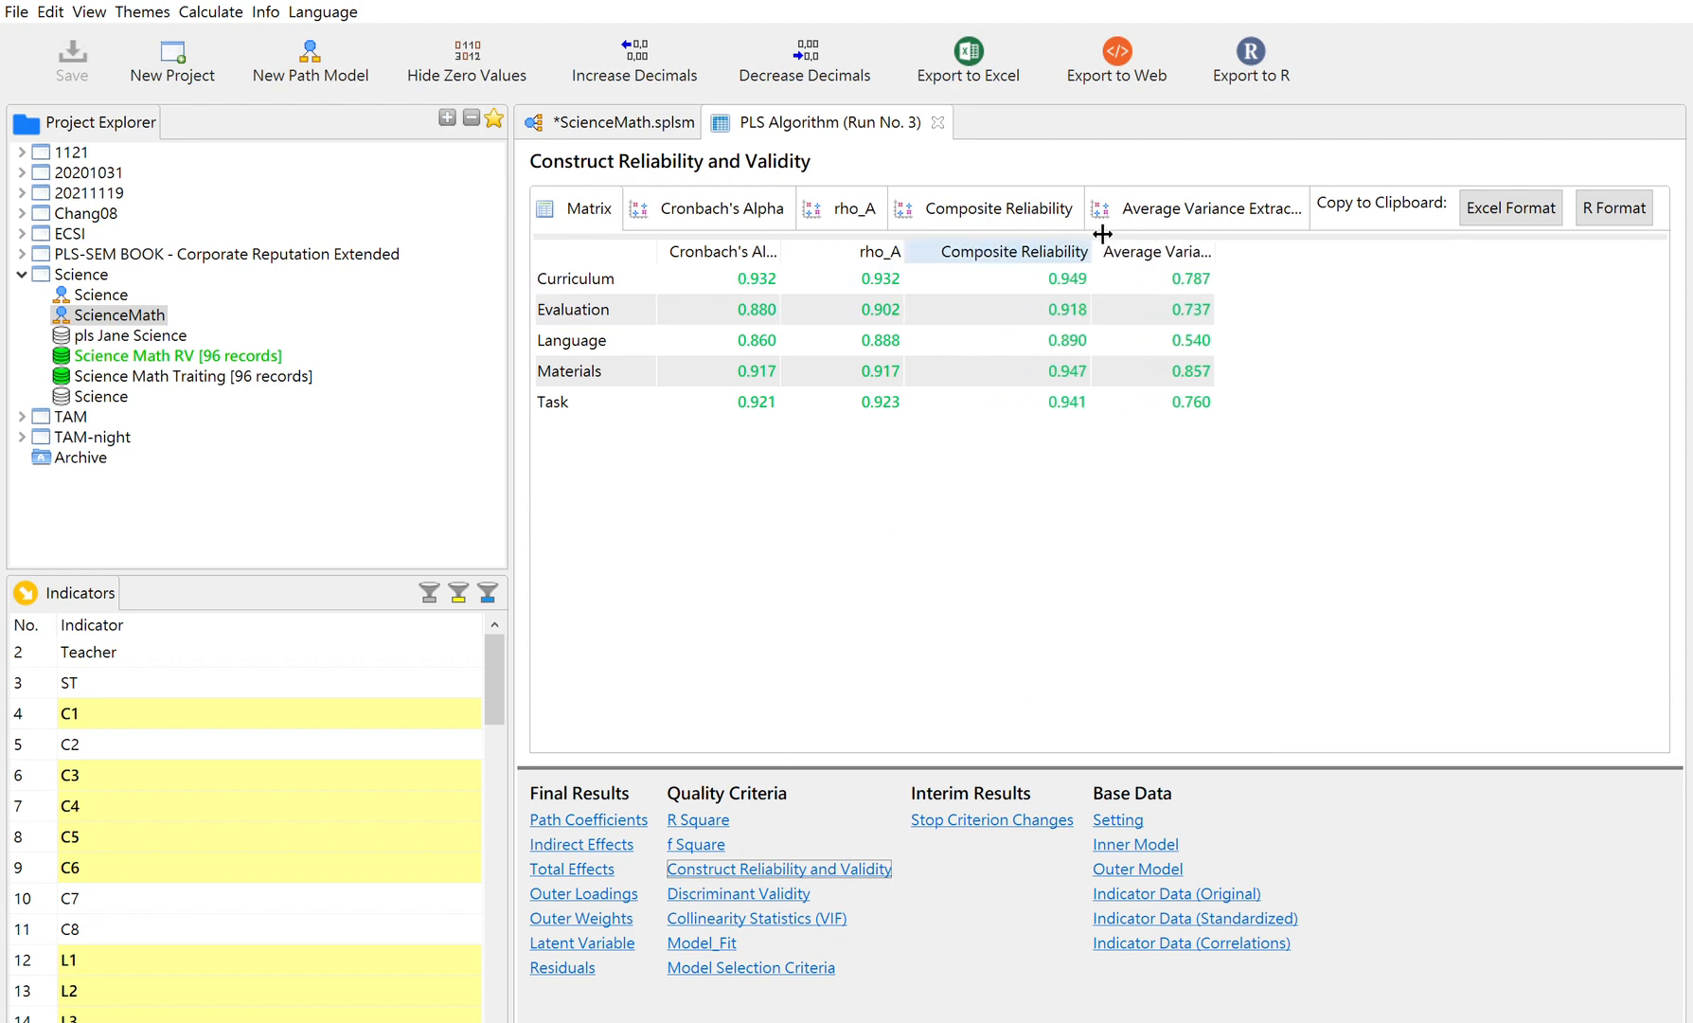
pyautogui.click(1056, 276)
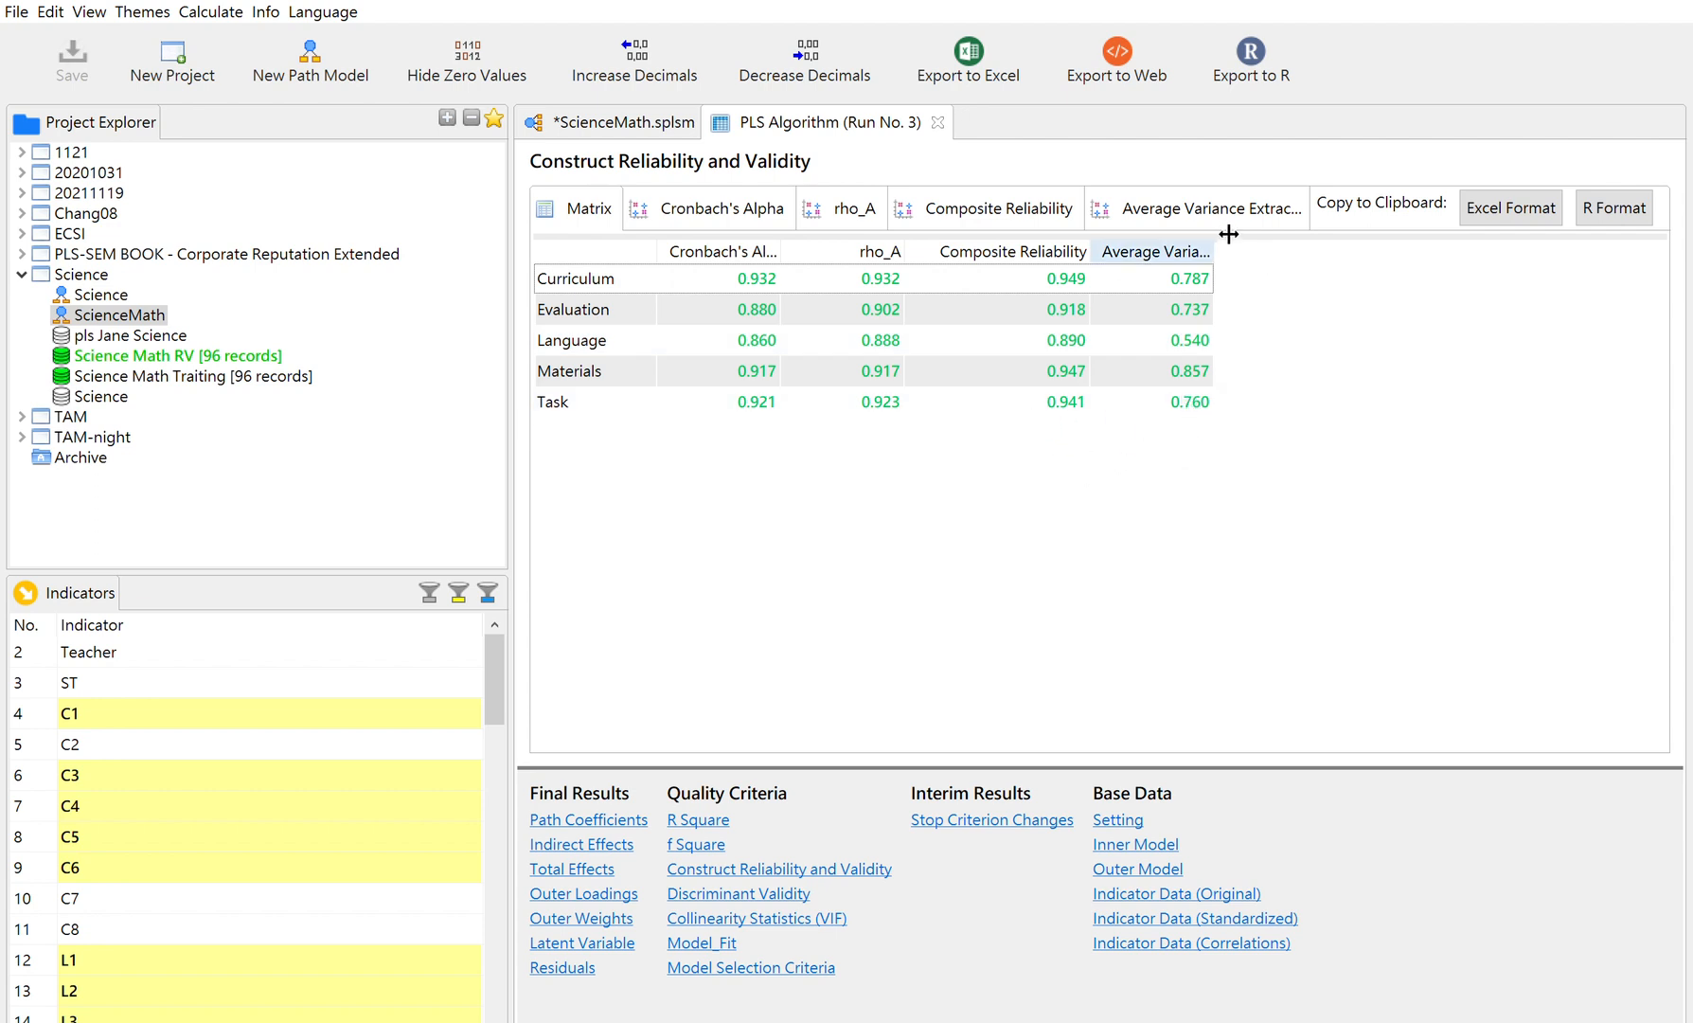
pyautogui.moveTo(1215, 239); pyautogui.dragTo(1286, 240)
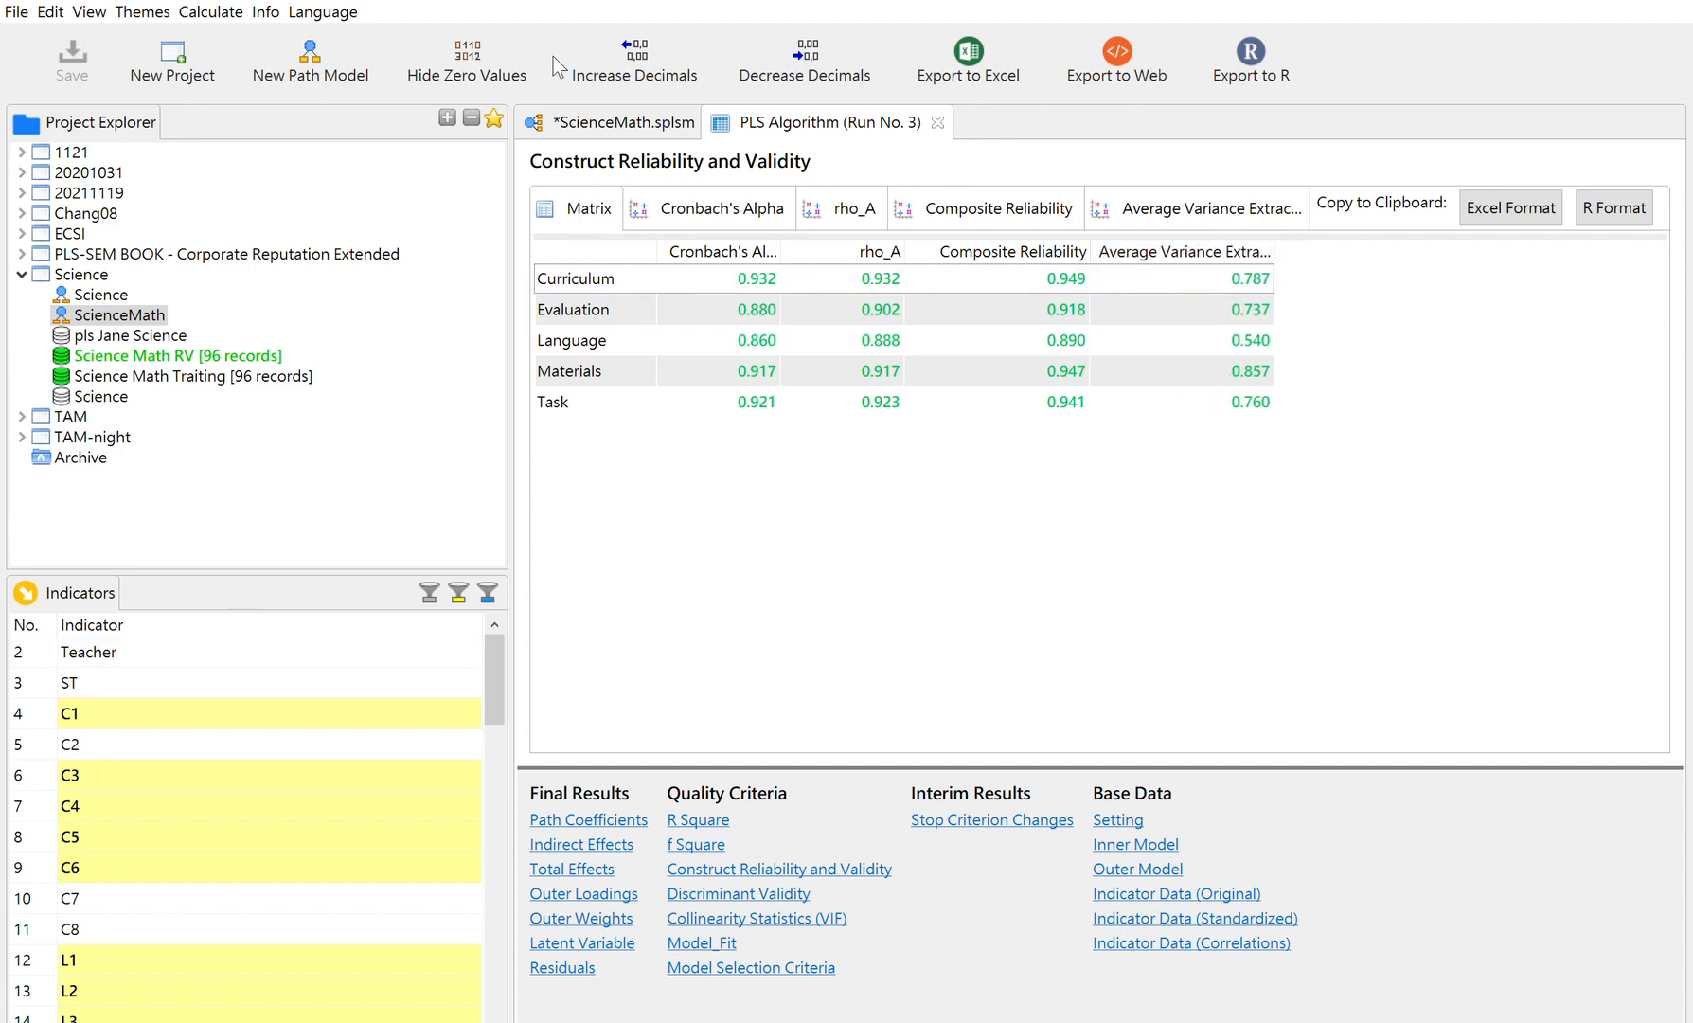
# - Check the loadings on the ScienceMath path diagram, and review the full Outer Loadings matrix in the PLS Algorithm report again
pyautogui.click(621, 112)
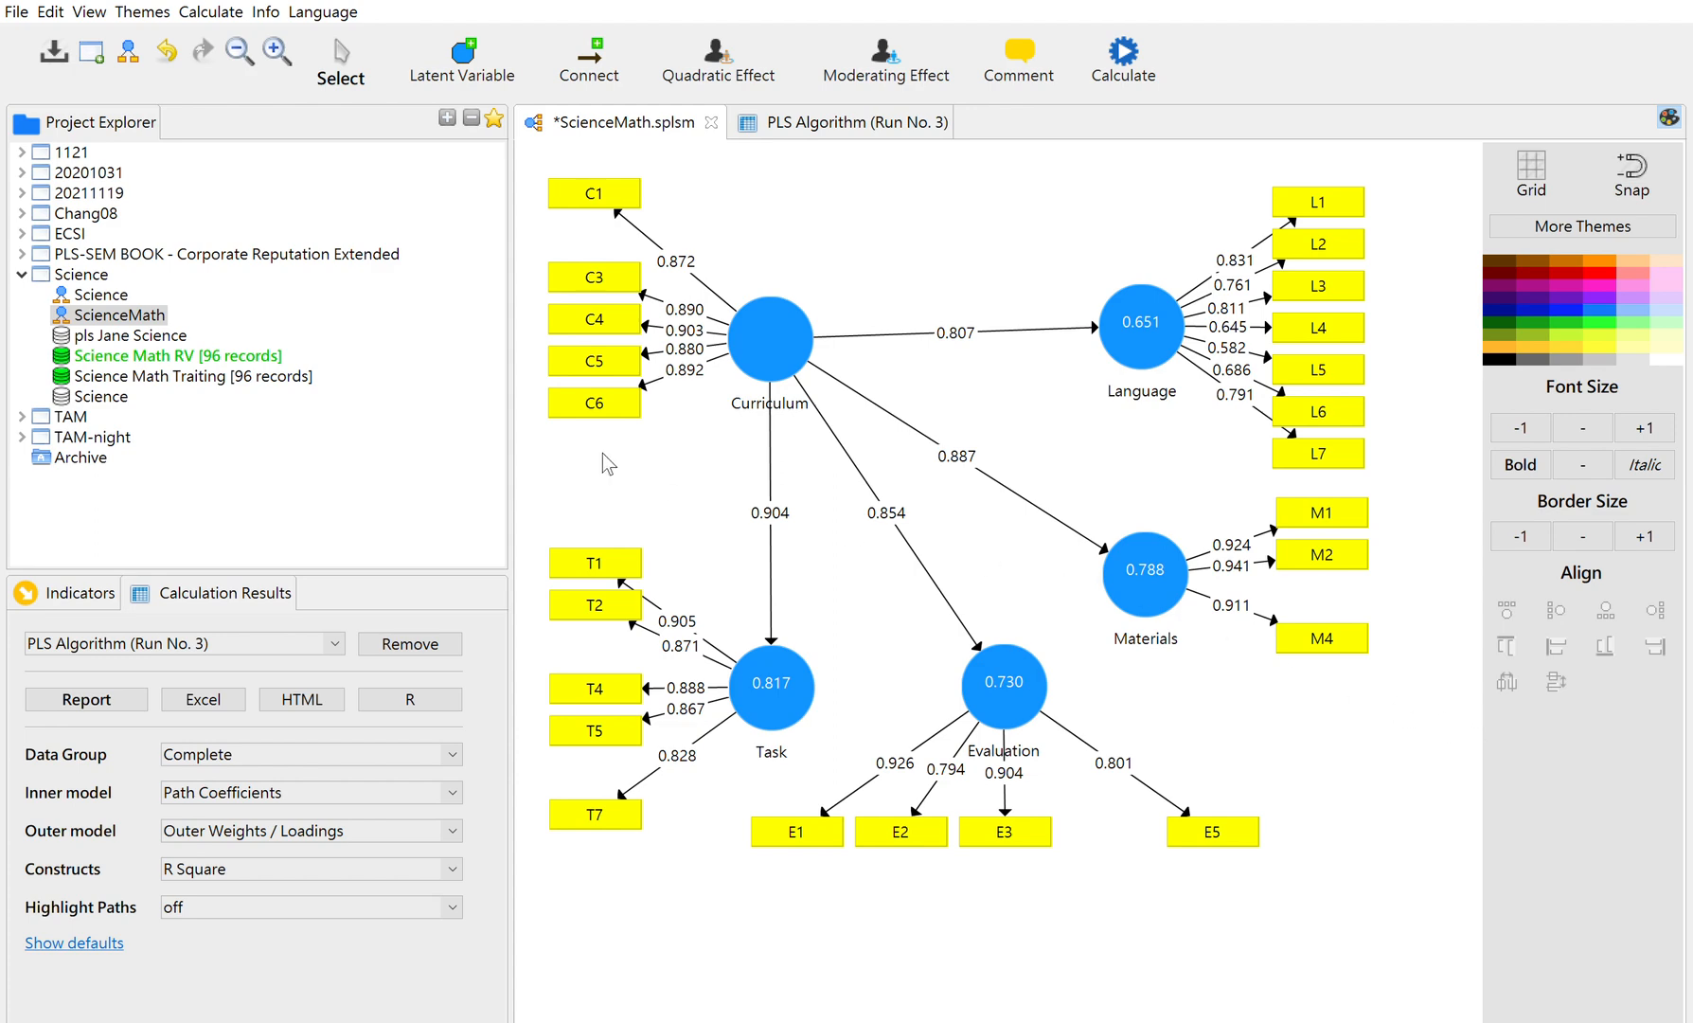
pyautogui.click(791, 121)
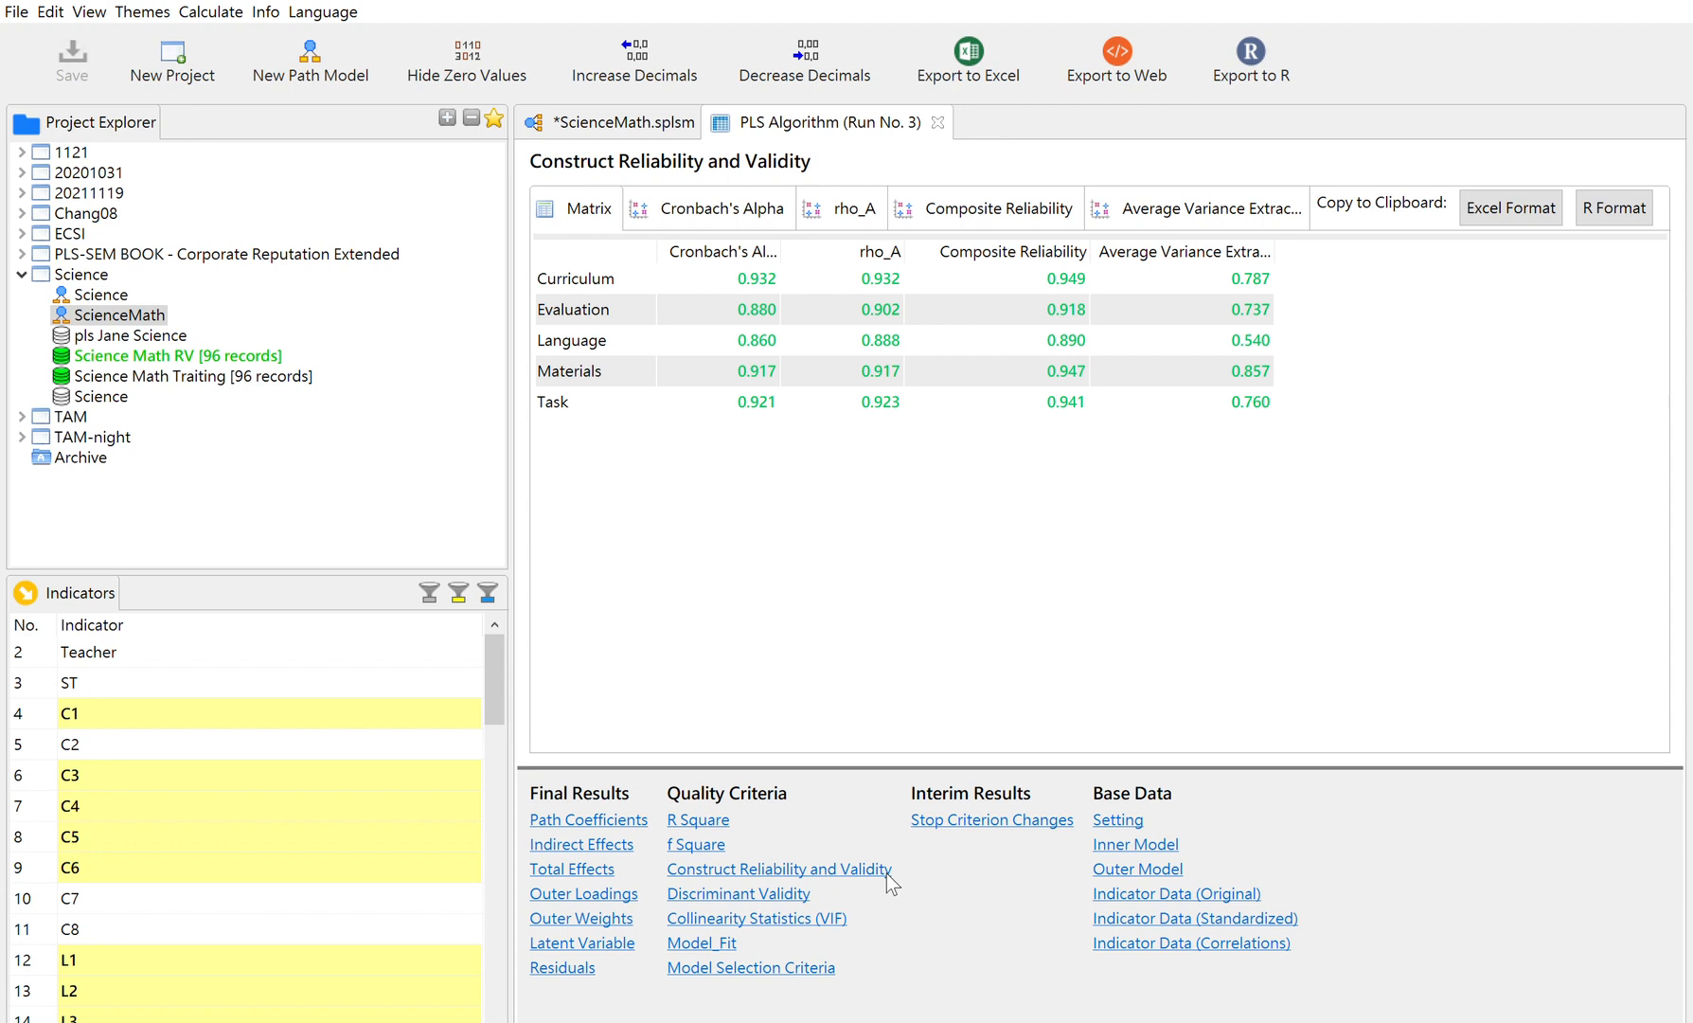
pyautogui.click(575, 884)
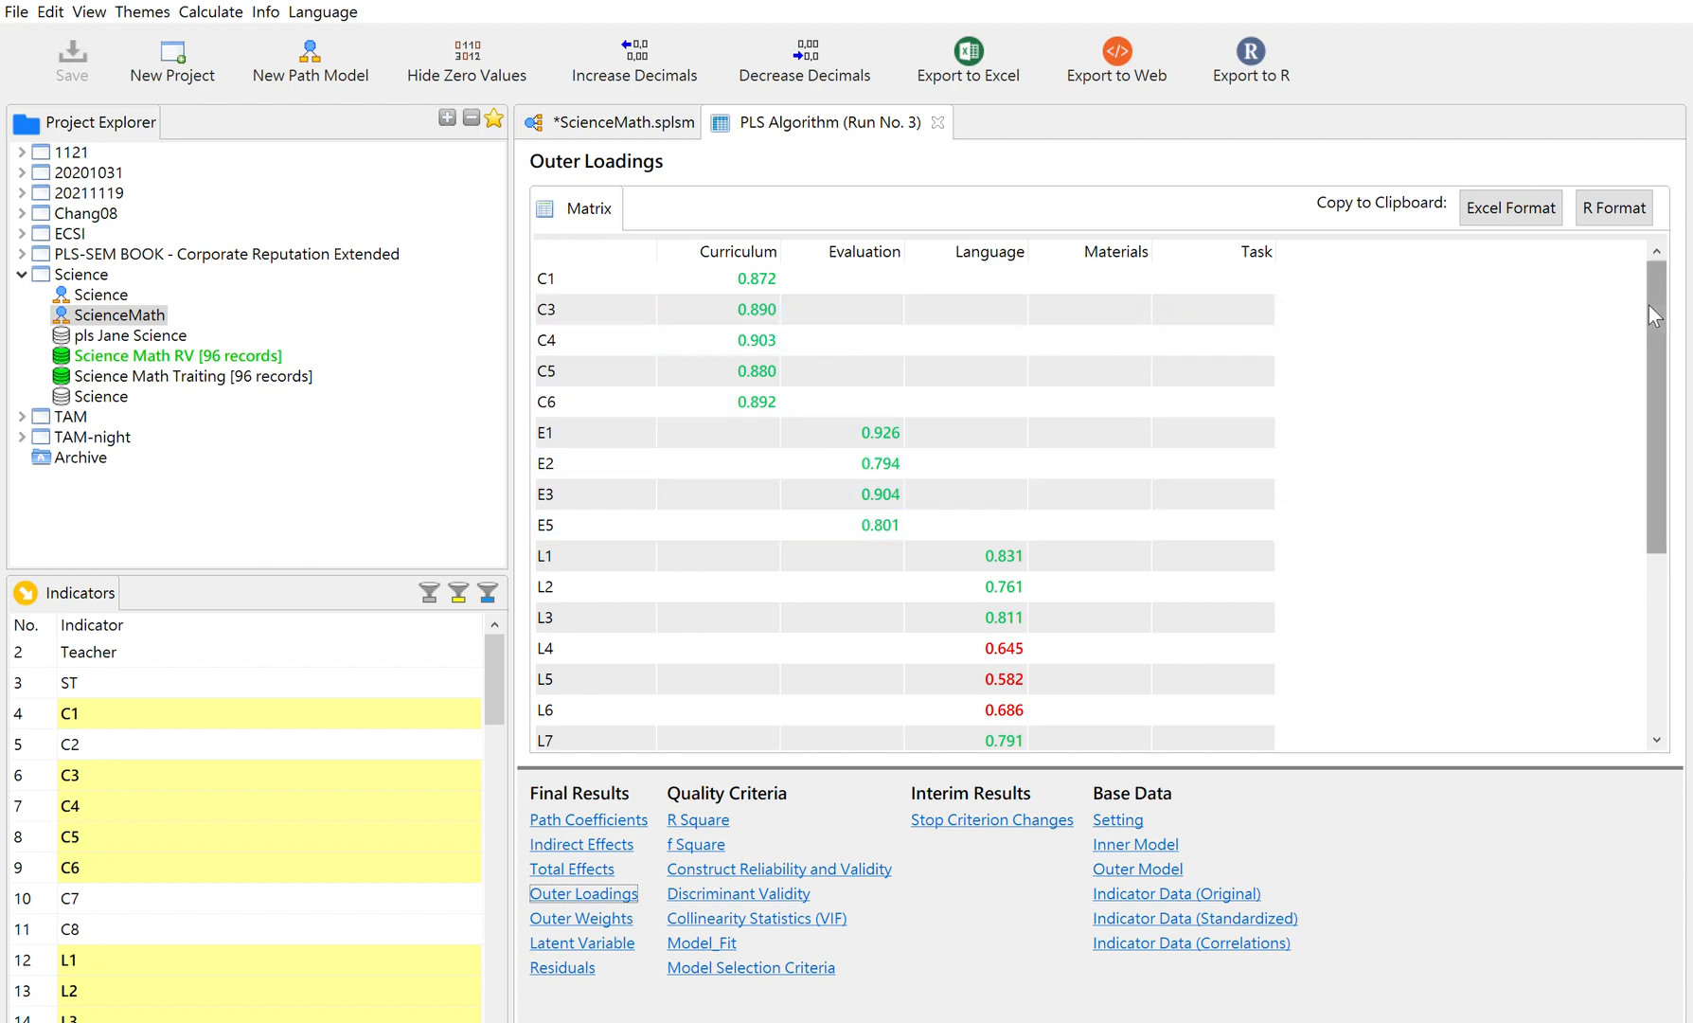
pyautogui.moveTo(1648, 305); pyautogui.dragTo(1682, 502)
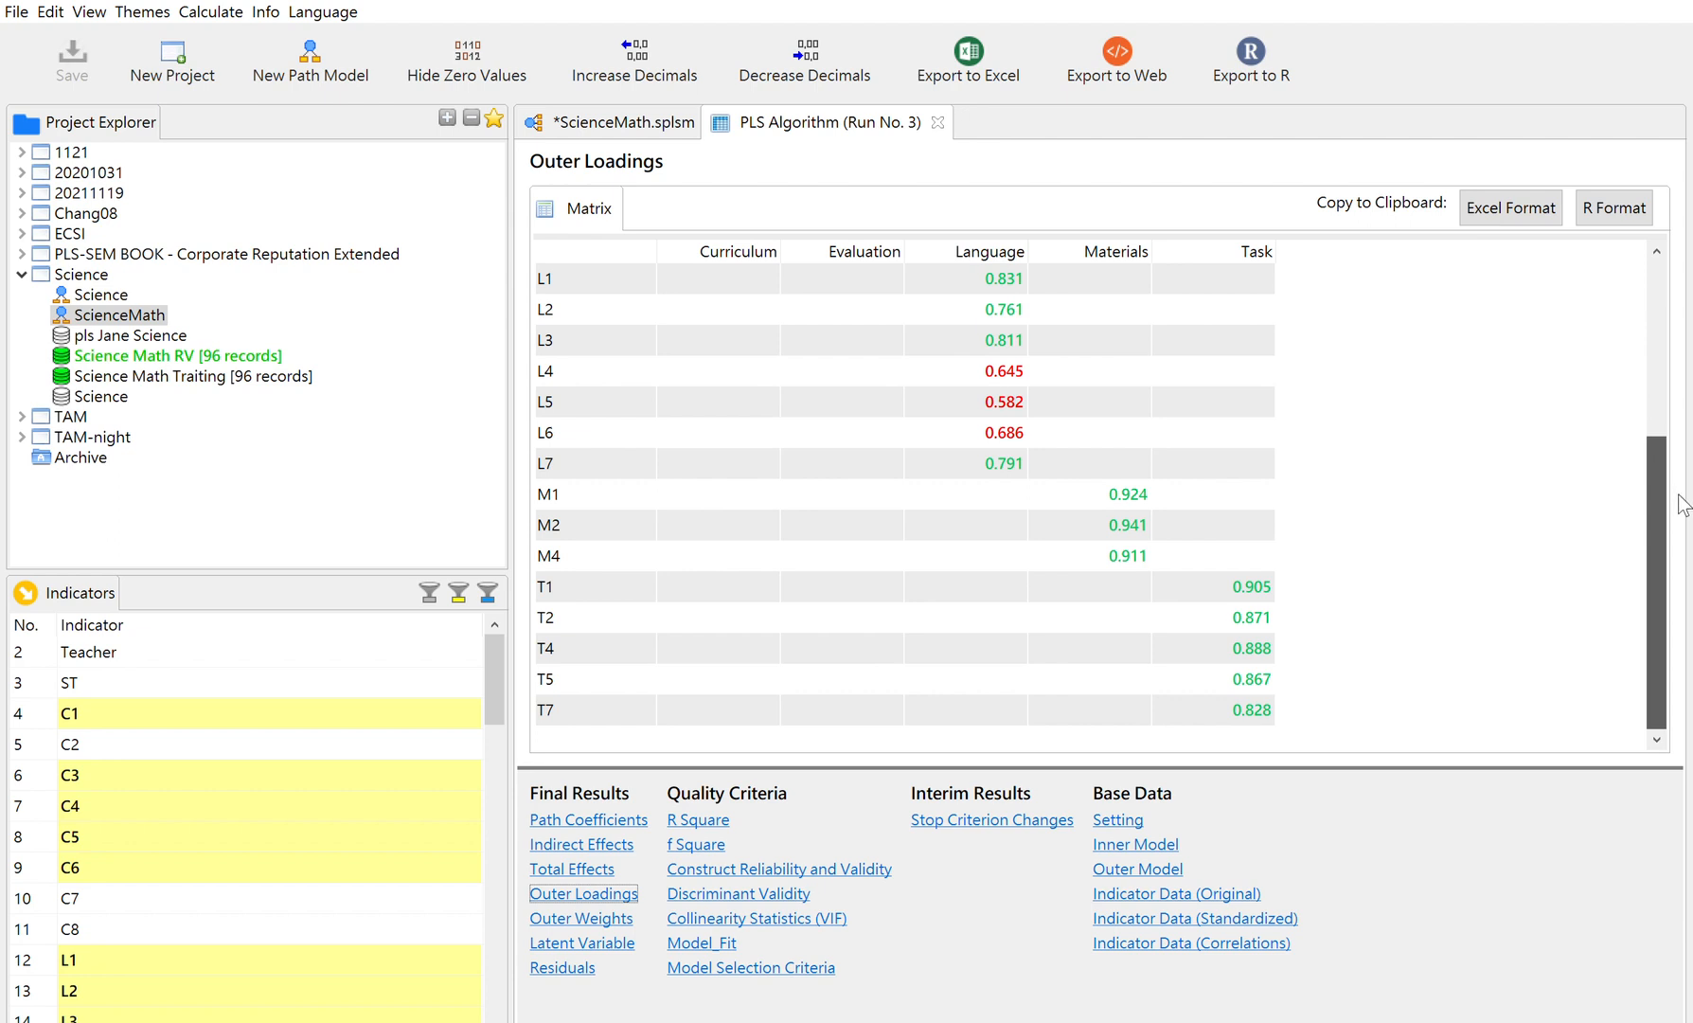
pyautogui.moveTo(1656, 520); pyautogui.dragTo(1656, 301)
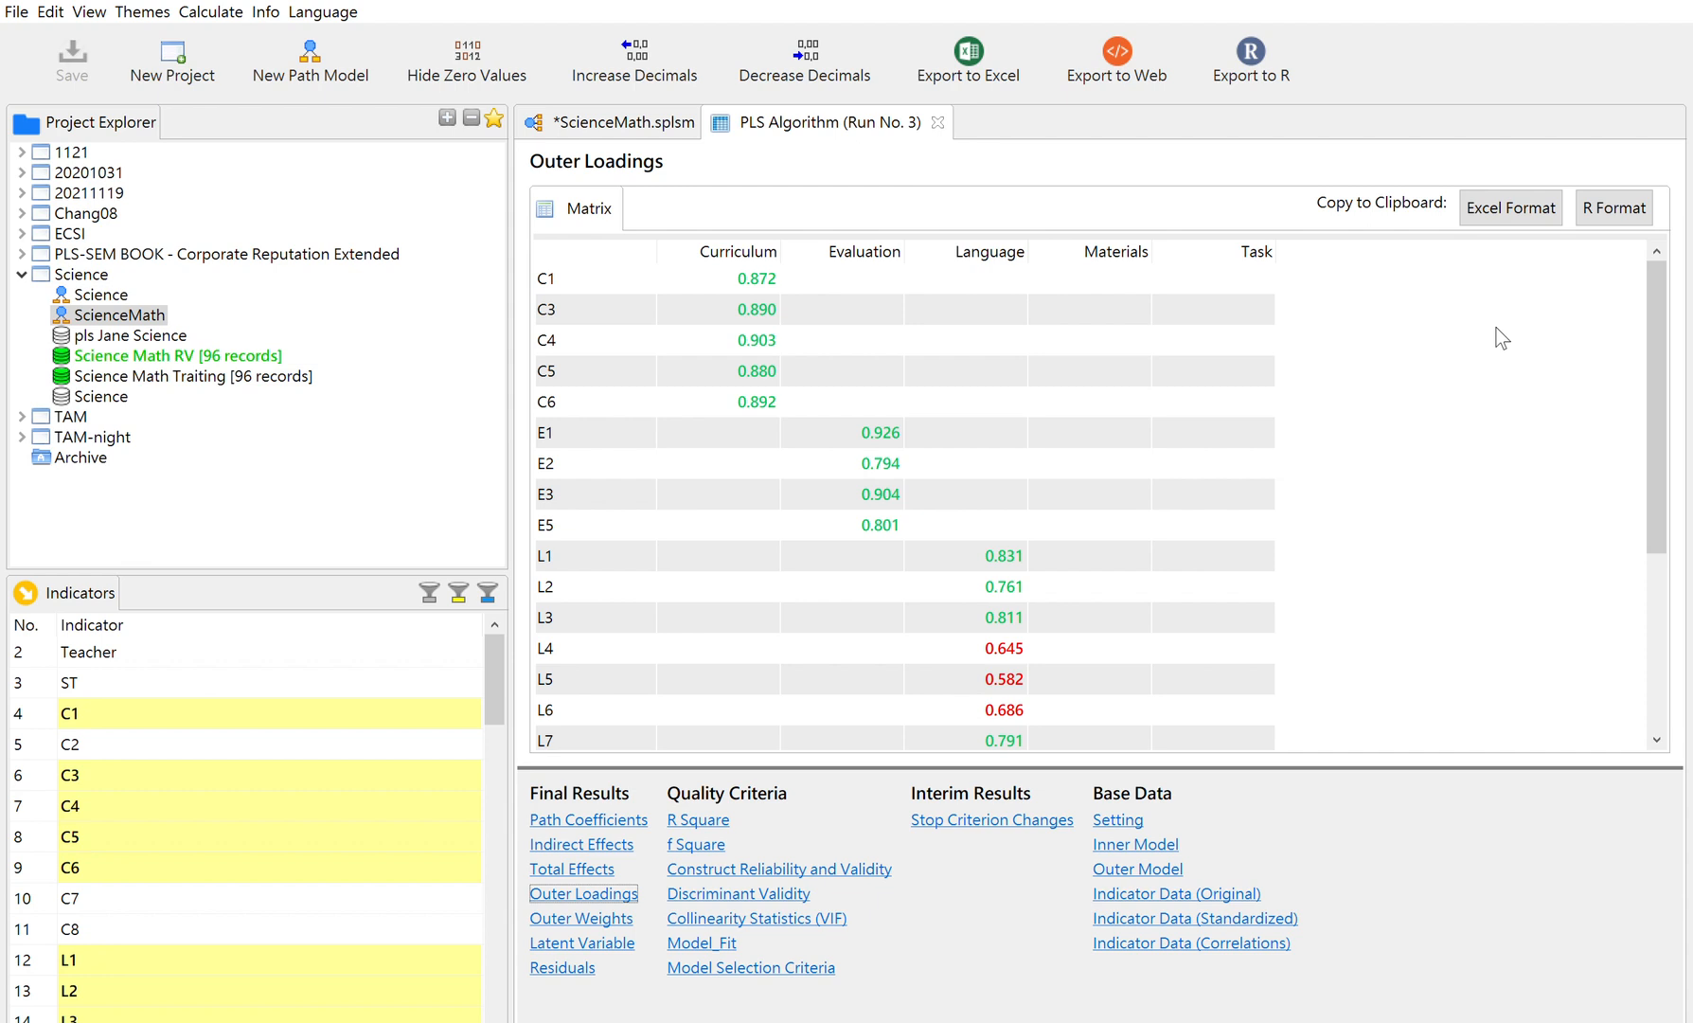
pyautogui.click(1648, 281)
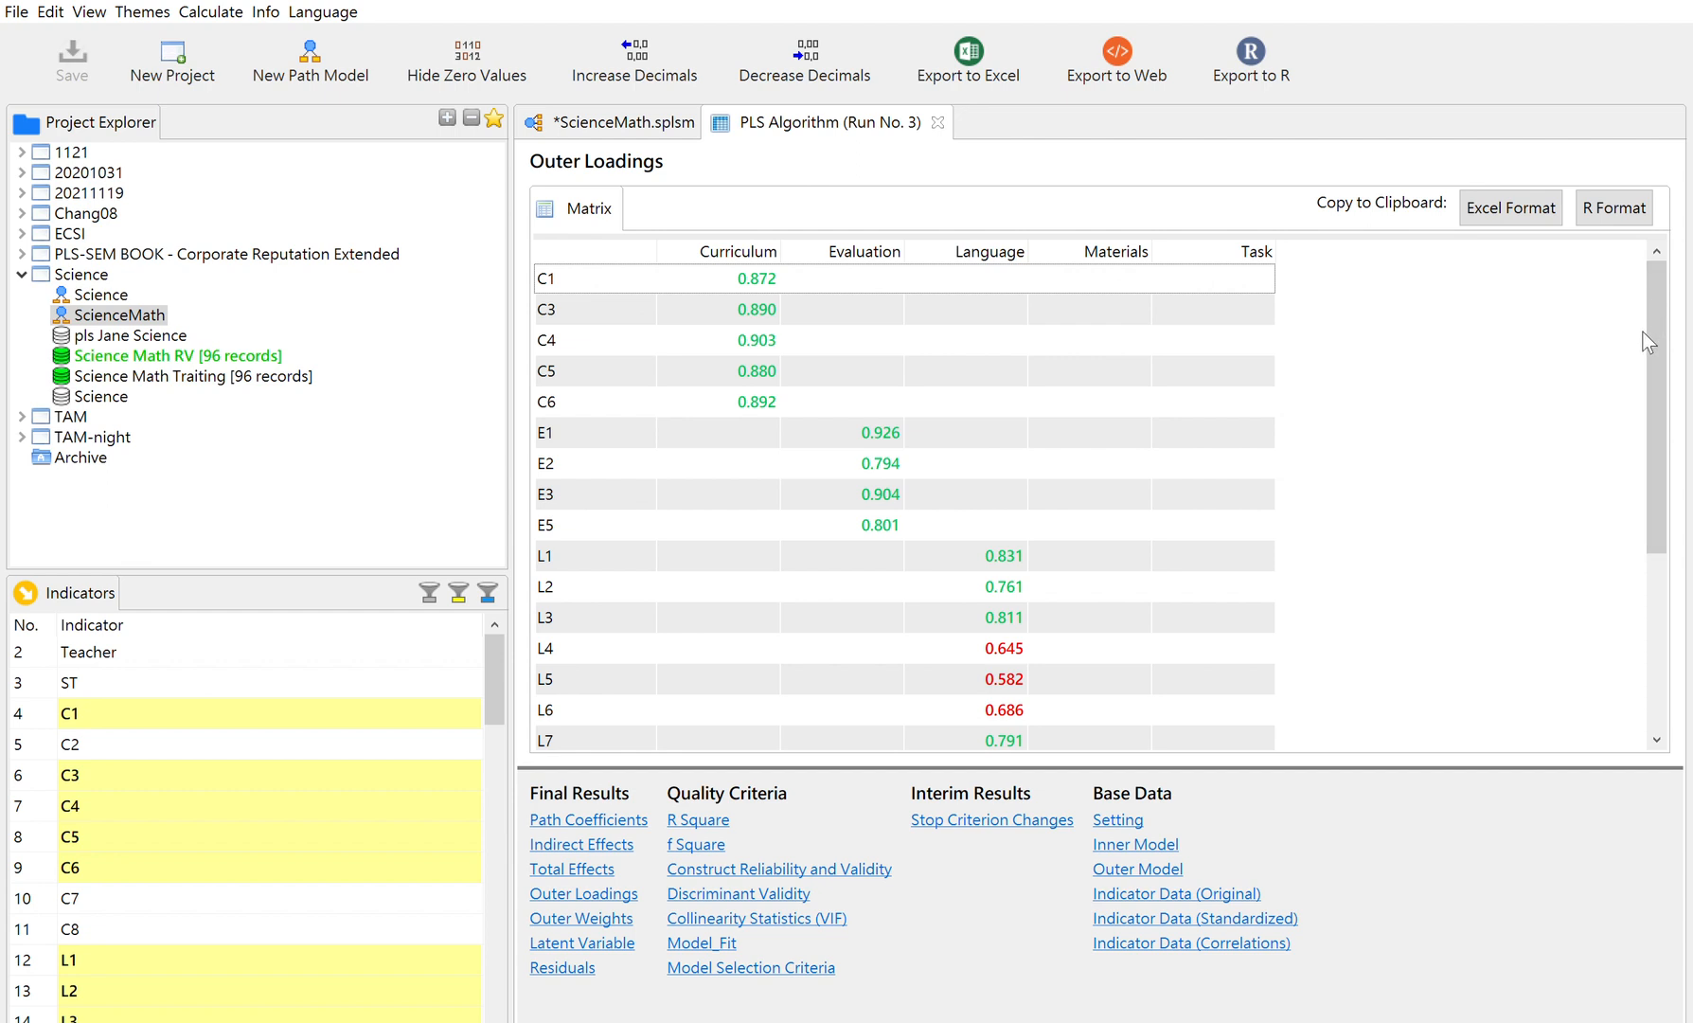